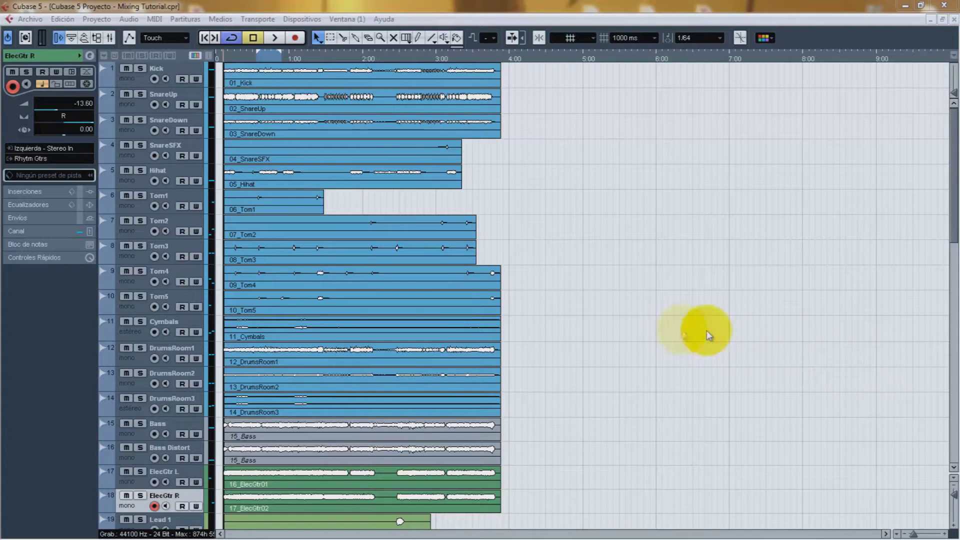
Copy the compressor from the Lead gtrs group to the second insert slot of the Lead Vox group in the mixer.
scroll(628, 329, down, 5)
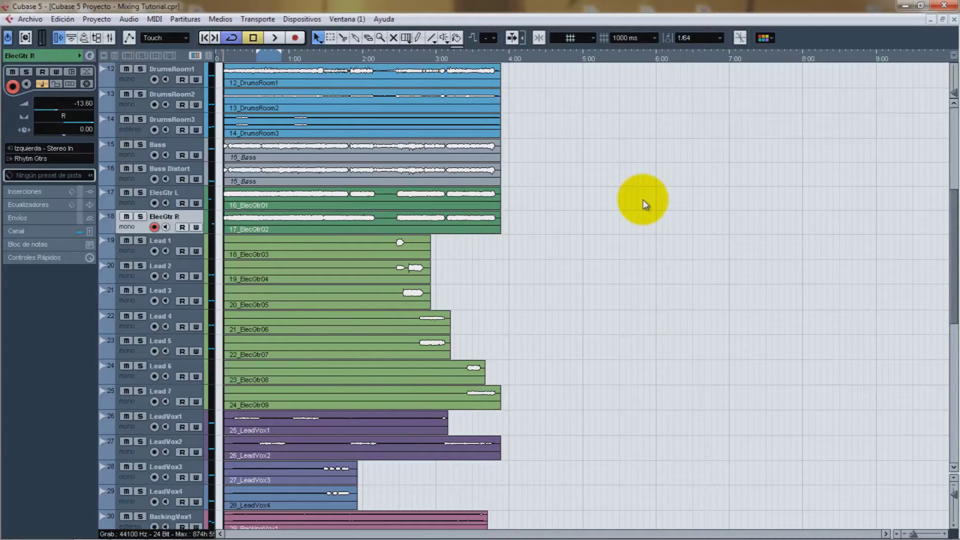
key(F3)
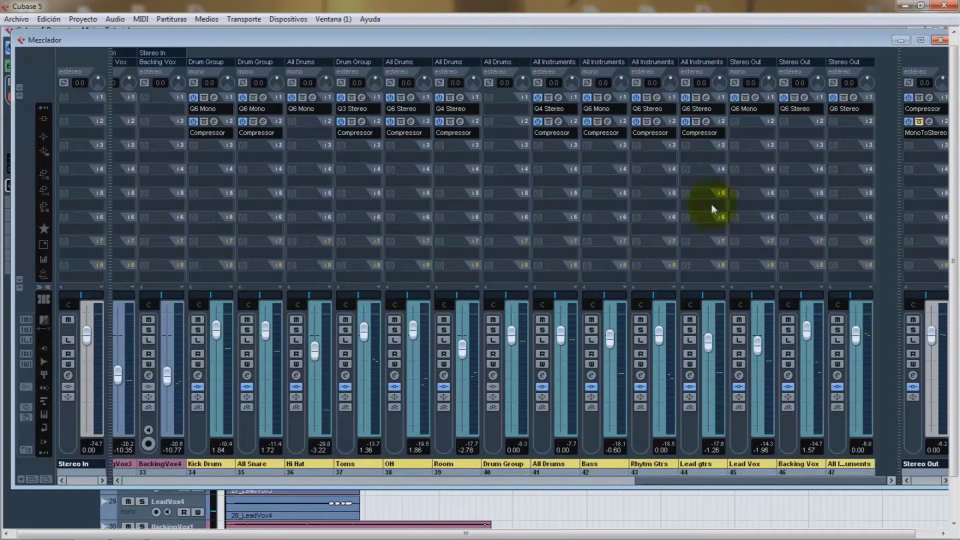
click(707, 122)
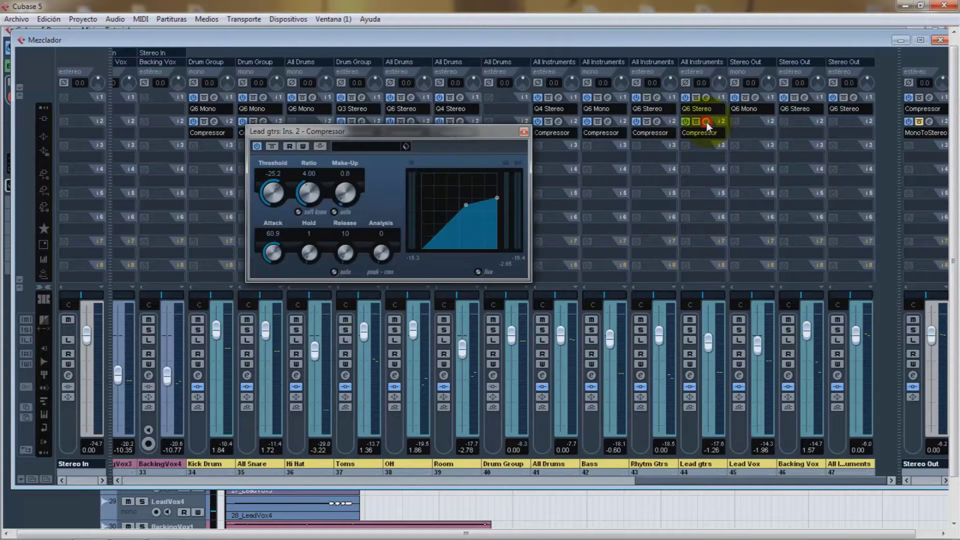
click(521, 132)
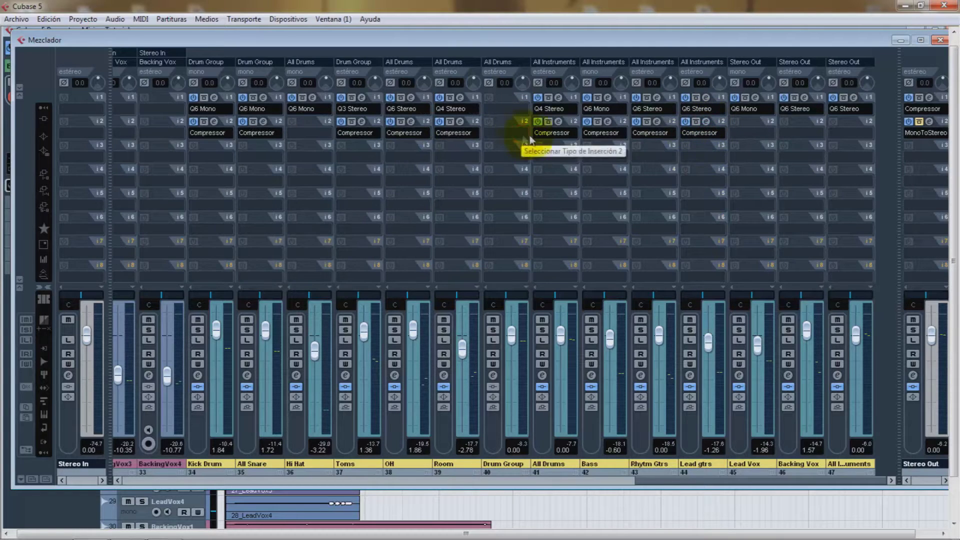
mouse_move(722, 124)
mouse_down()
mouse_move(761, 125)
mouse_move(772, 150)
mouse_move(738, 128)
mouse_up()
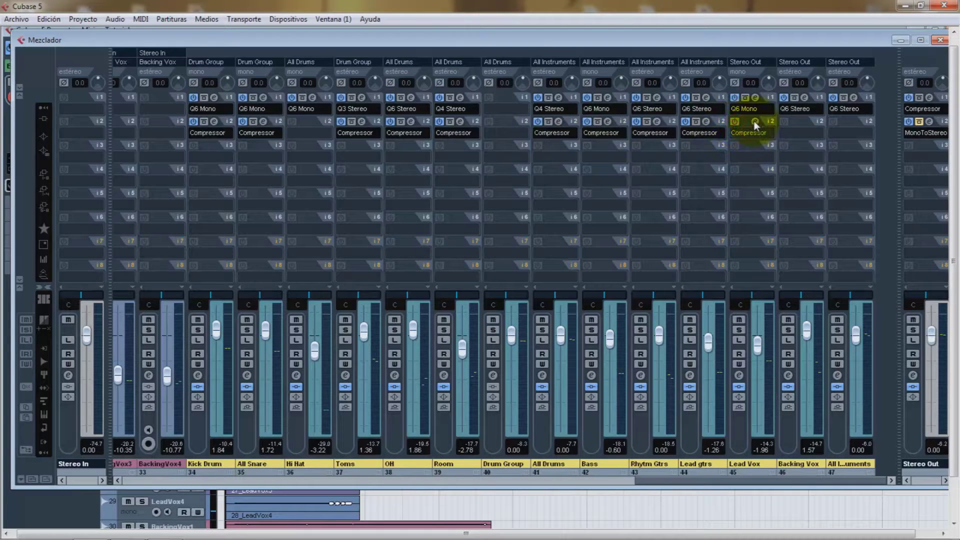
Set the Lead Vox compressor's ratio to 1.00, threshold to 0.0 and make-up to 0.0, and return to the project window.
click(754, 122)
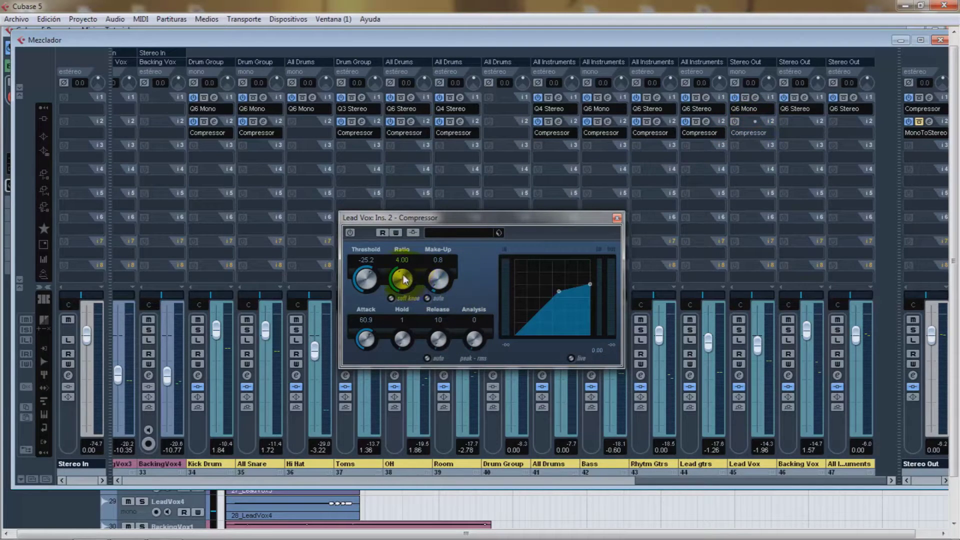
drag(414, 282, 402, 337)
drag(369, 286, 372, 217)
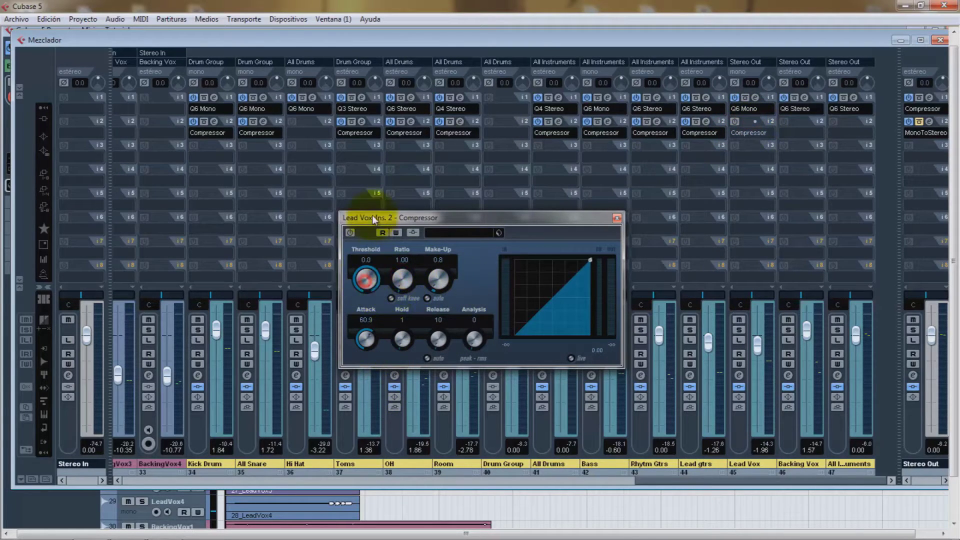
drag(439, 273, 442, 326)
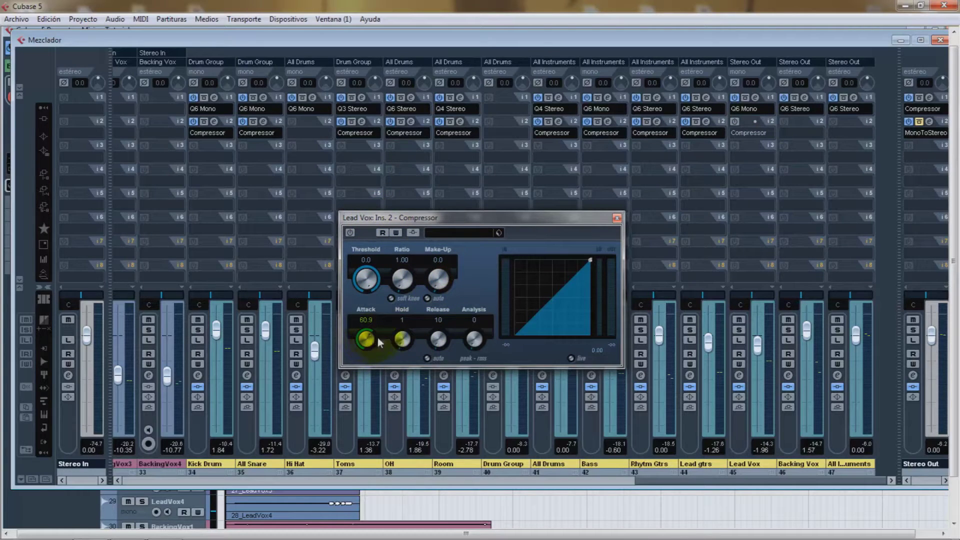
click(617, 218)
click(941, 43)
click(934, 29)
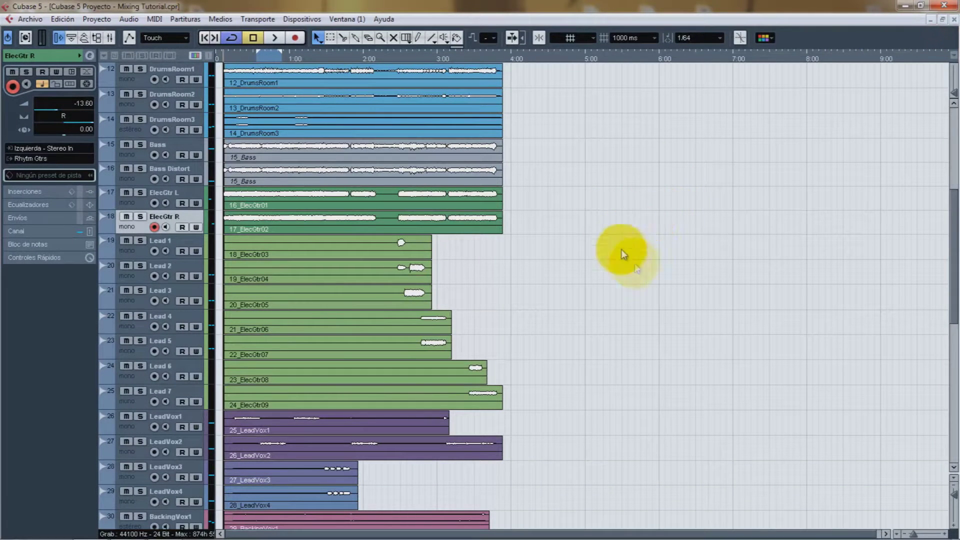
Examine the lead vocal tracks below the guitars, comparing LeadVox1 with LeadVox2.
scroll(649, 275, down, 4)
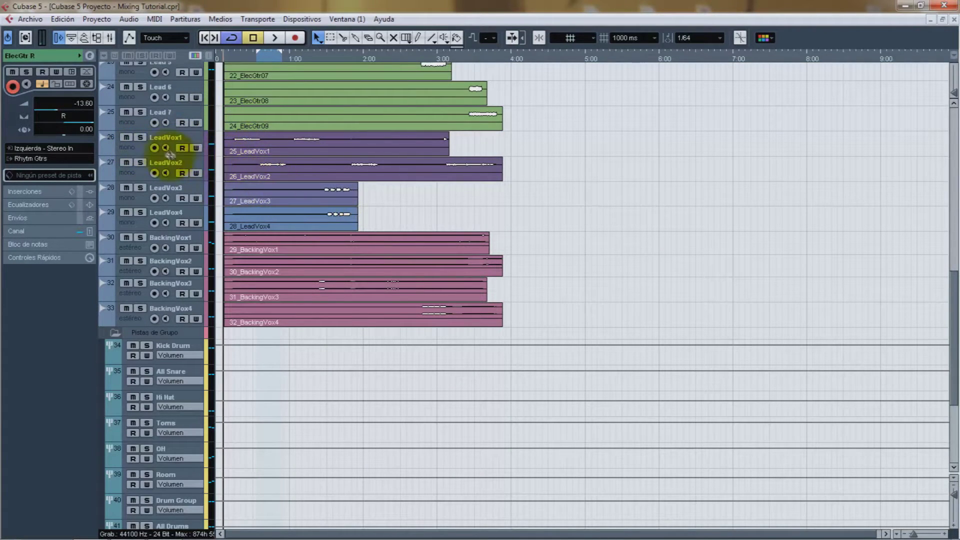
mouse_move(166, 153)
mouse_down()
mouse_move(171, 240)
mouse_move(176, 156)
mouse_up()
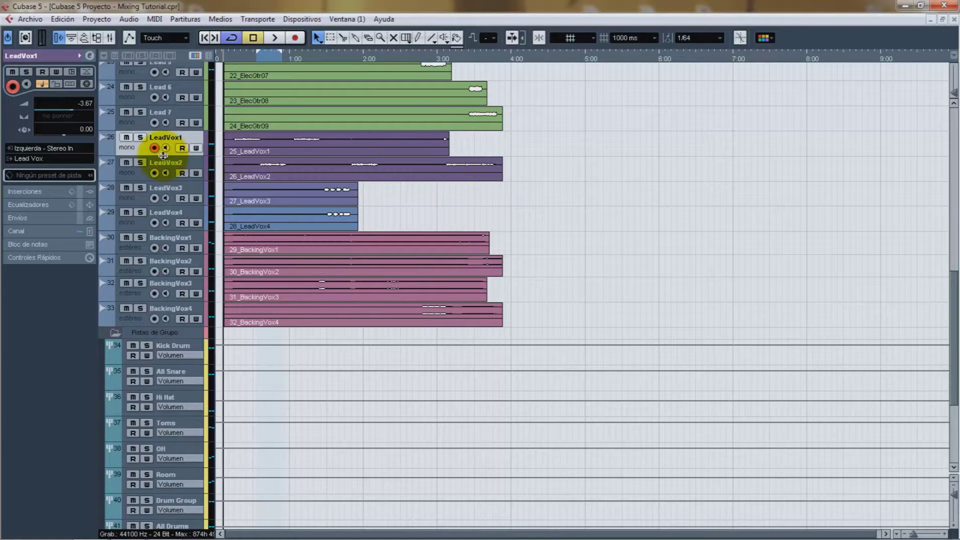
mouse_move(161, 156)
mouse_down()
mouse_move(172, 236)
mouse_move(165, 182)
mouse_move(173, 155)
mouse_up()
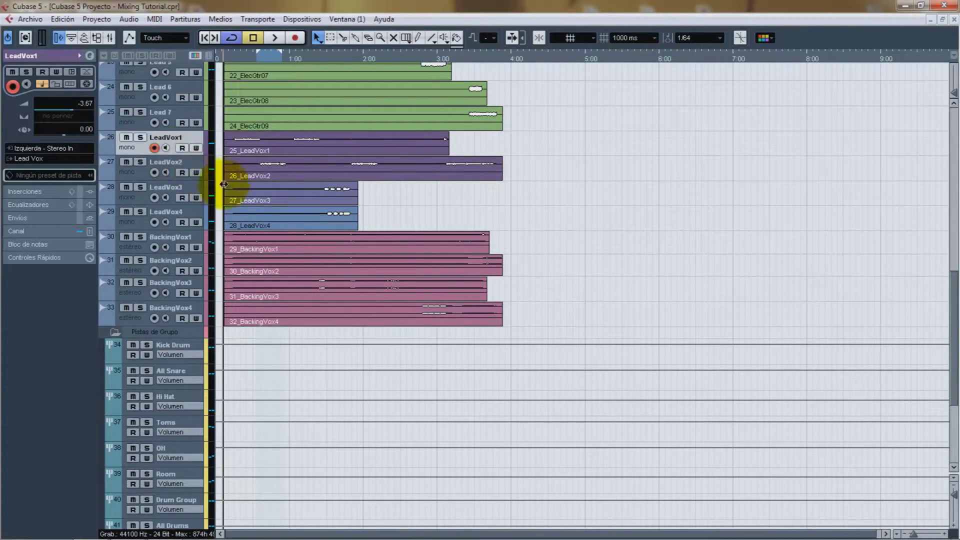
mouse_move(169, 155)
mouse_down()
mouse_move(176, 273)
mouse_move(180, 154)
mouse_up()
click(170, 160)
click(154, 171)
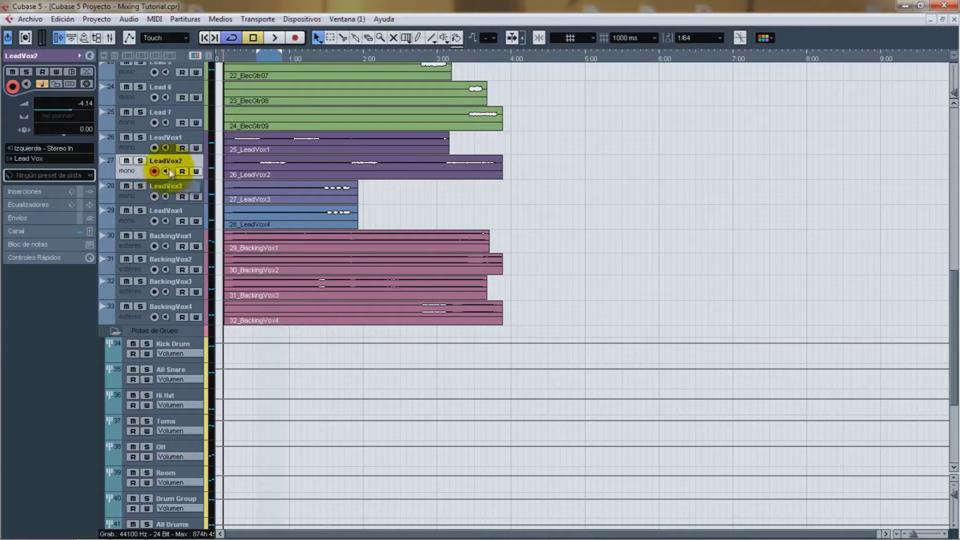
click(169, 153)
mouse_move(165, 159)
mouse_down()
mouse_move(165, 391)
mouse_move(183, 156)
mouse_up()
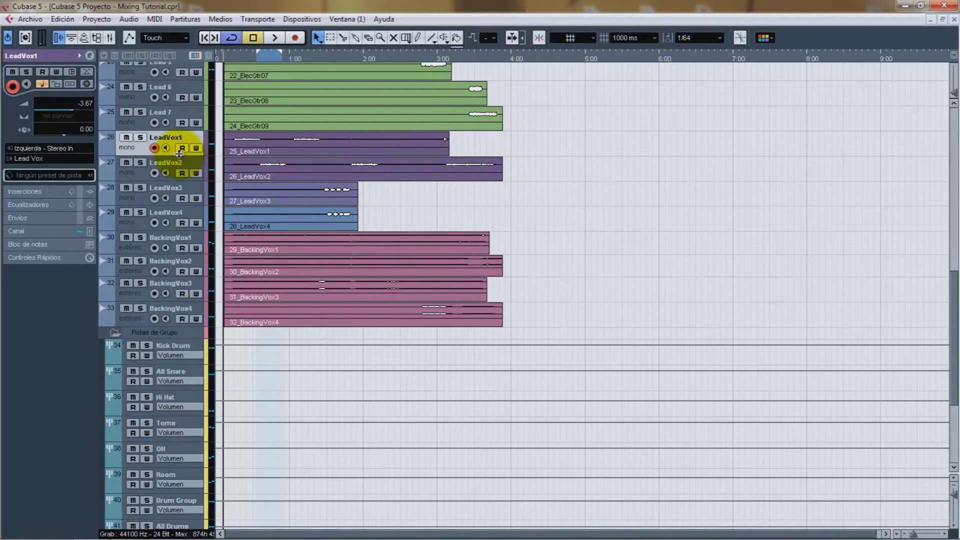
Examine the LeadVox1 waveform at an enlarged track height and closer zoom, and shrink the track back to its compact height.
drag(180, 155, 201, 382)
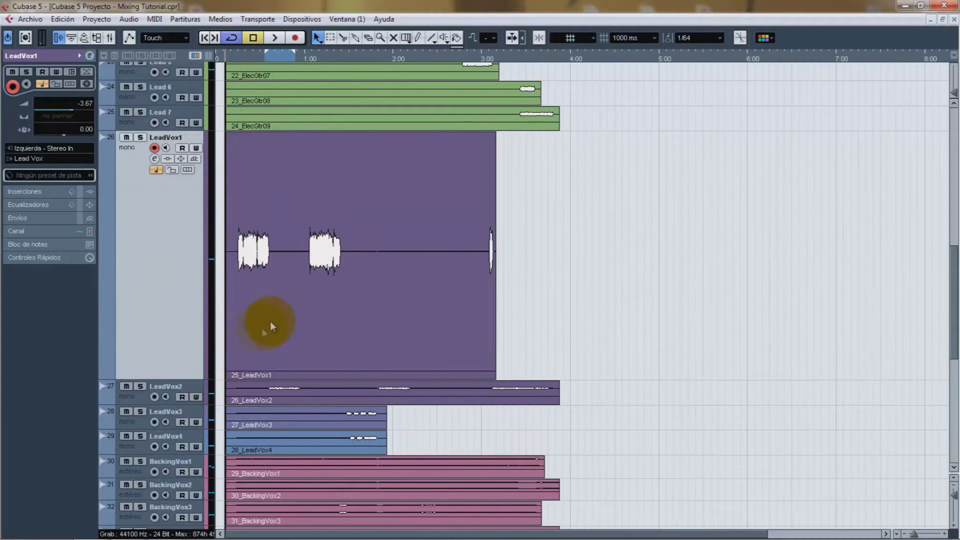
key(h)
key(h)
drag(177, 379, 173, 283)
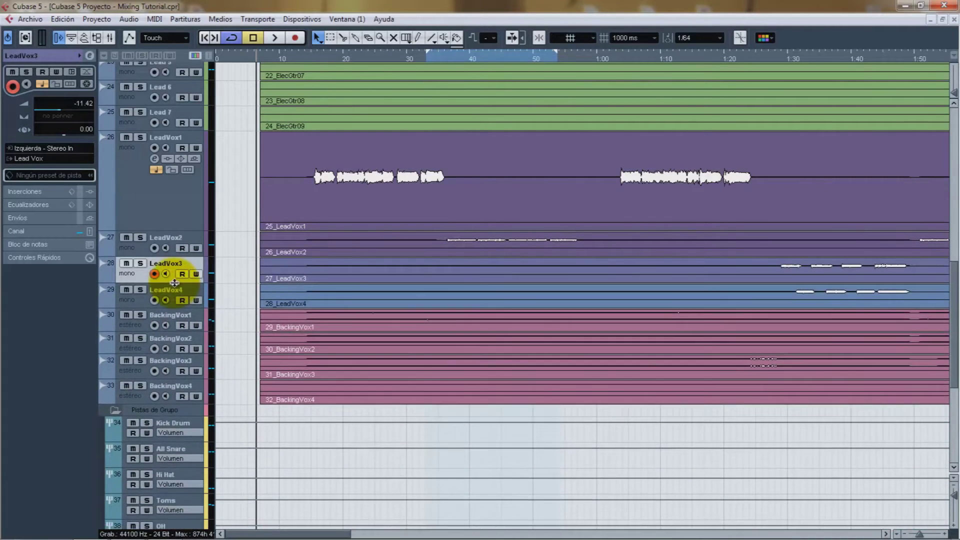
key(g)
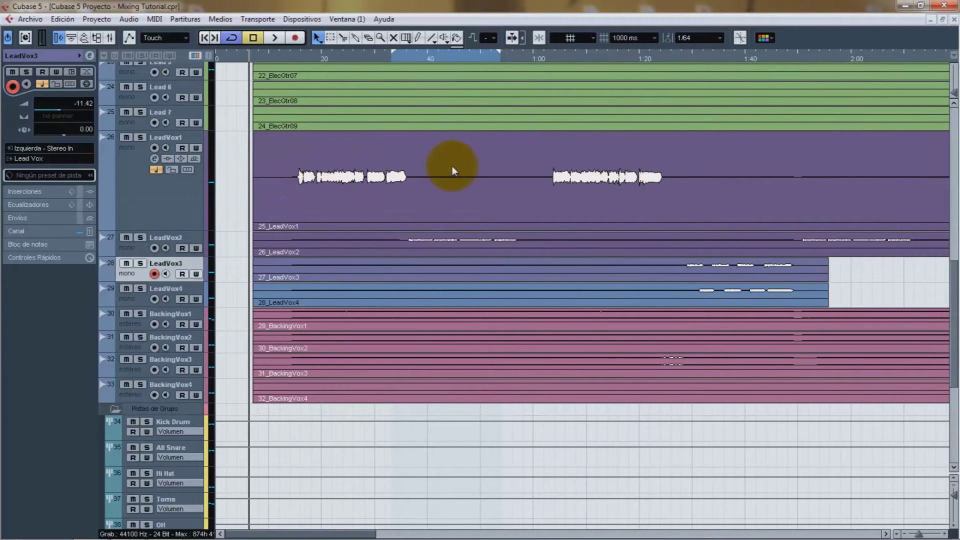
drag(179, 231, 183, 157)
key(g)
key(g)
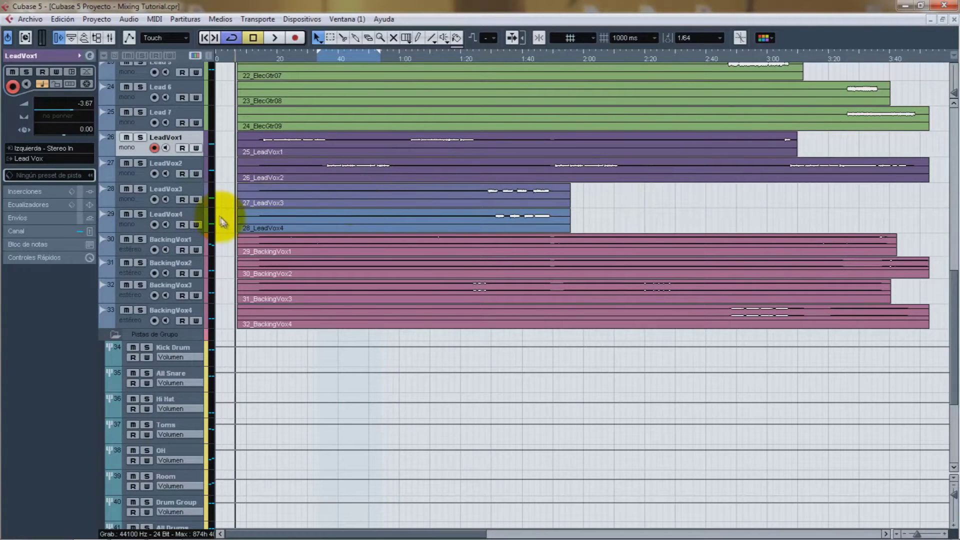
Review the track list and examine the BackingVox1 waveform by enlarging the track and shrinking it back.
click(134, 223)
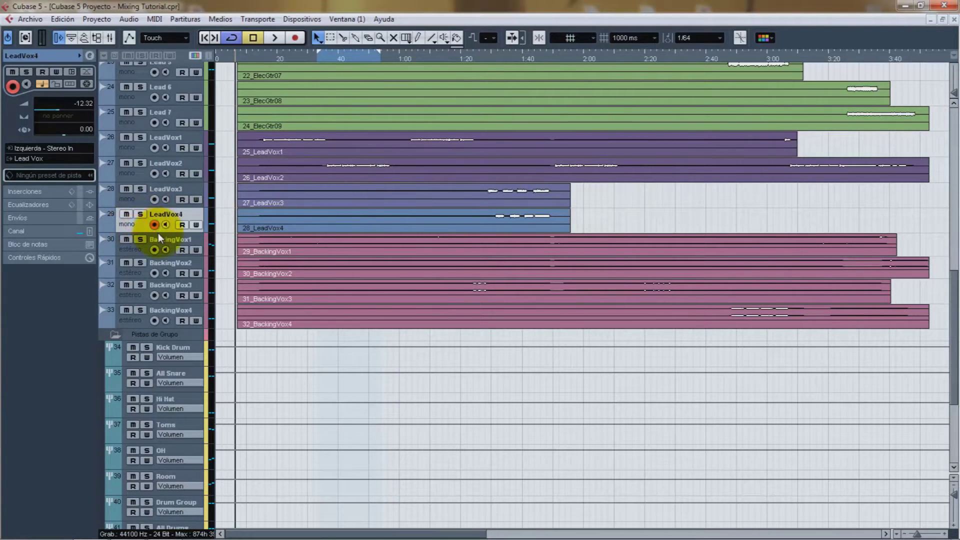
mouse_move(157, 232)
mouse_down()
mouse_move(155, 403)
mouse_move(171, 234)
mouse_up()
scroll(242, 215, up, 10)
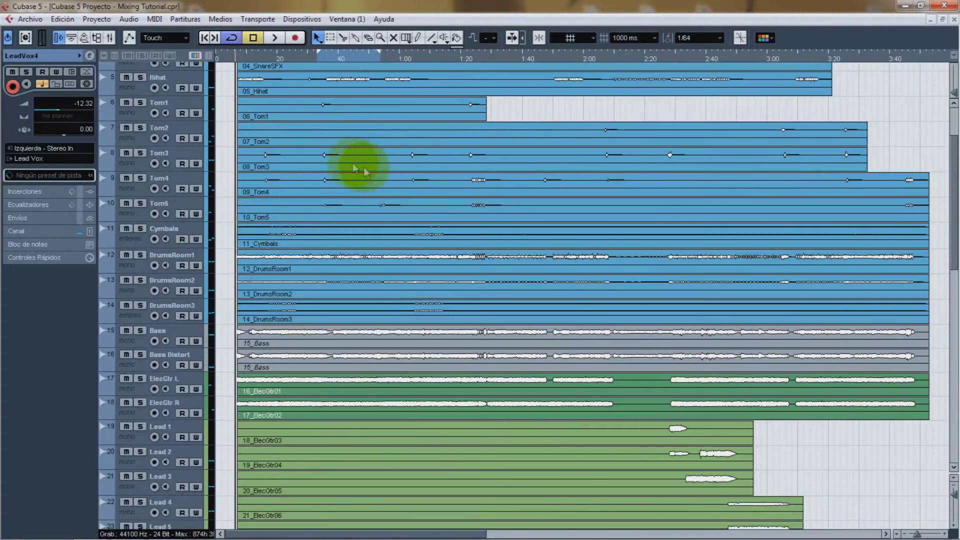
scroll(314, 200, down, 5)
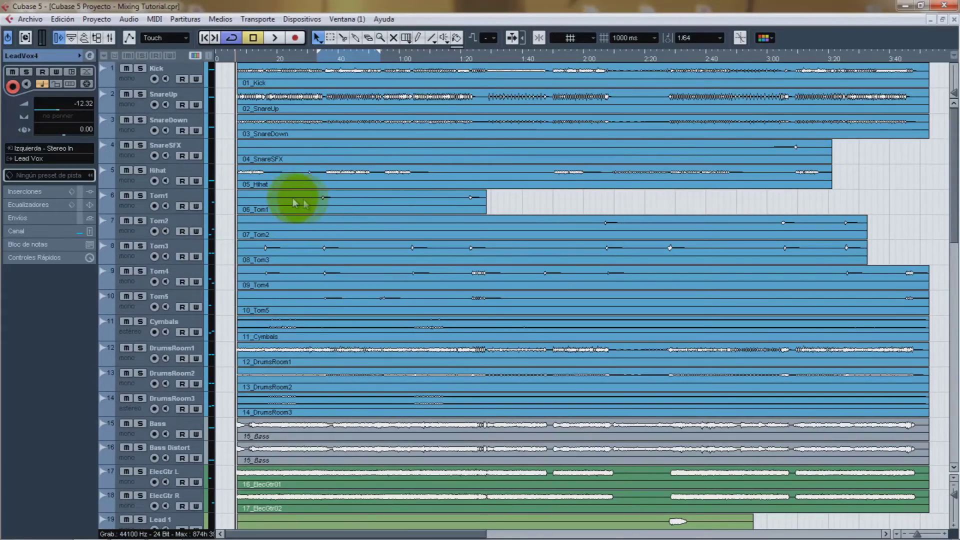
scroll(292, 212, down, 3)
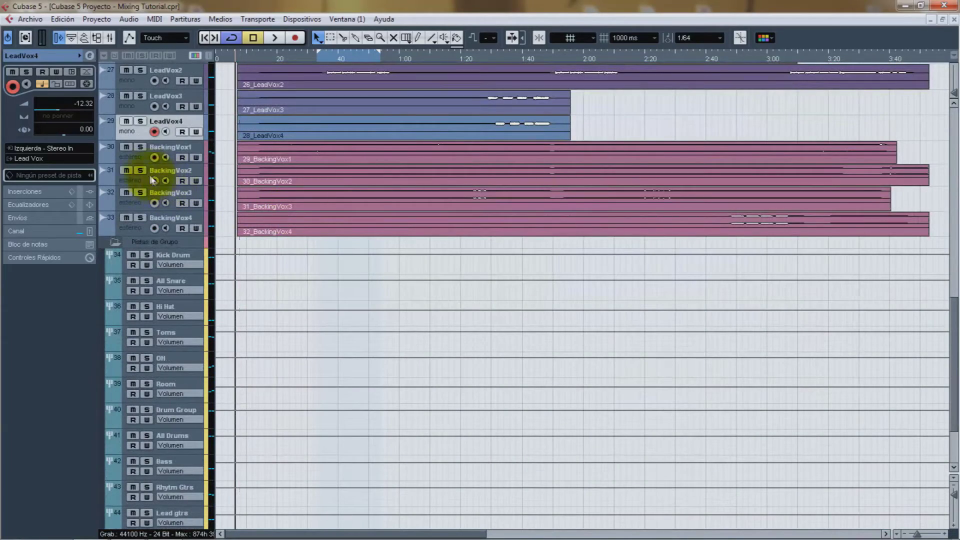
click(134, 158)
drag(155, 163, 157, 189)
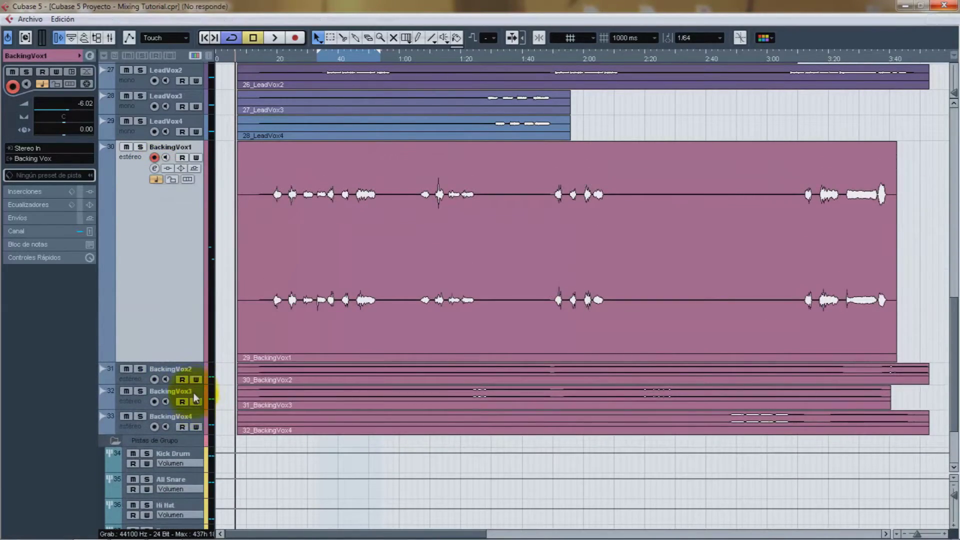
drag(182, 368, 171, 156)
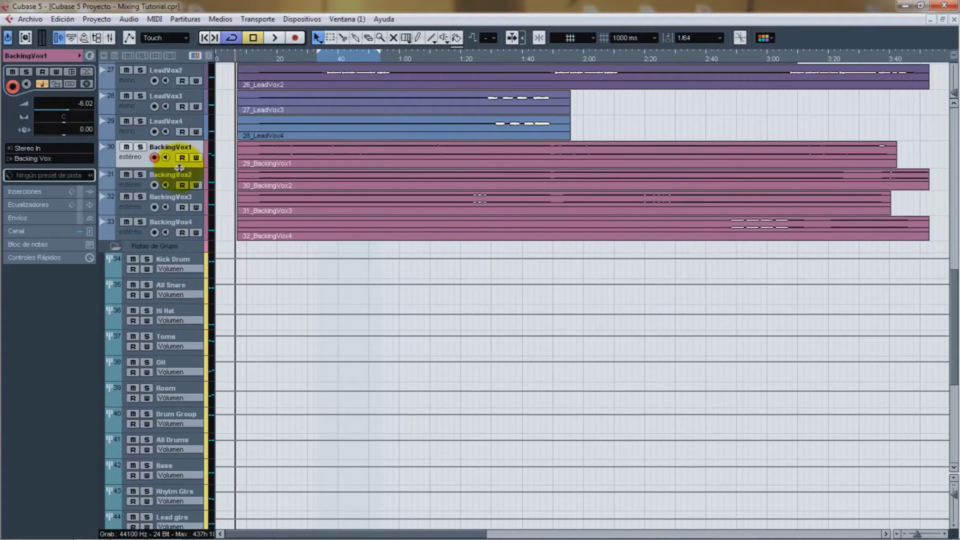
Examine the BackingVox3 waveform by enlarging the track, and return it to its compact height.
drag(172, 214, 175, 535)
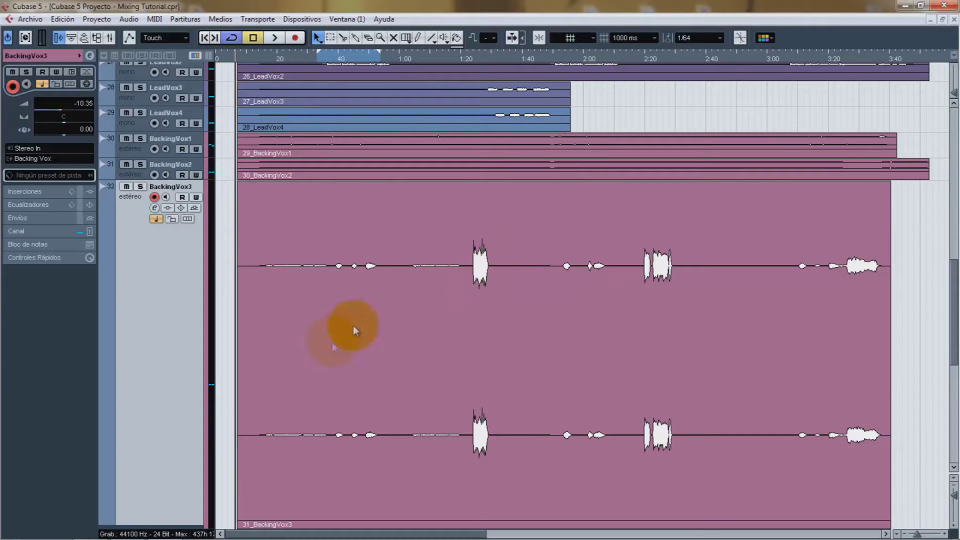
scroll(168, 502, down, 5)
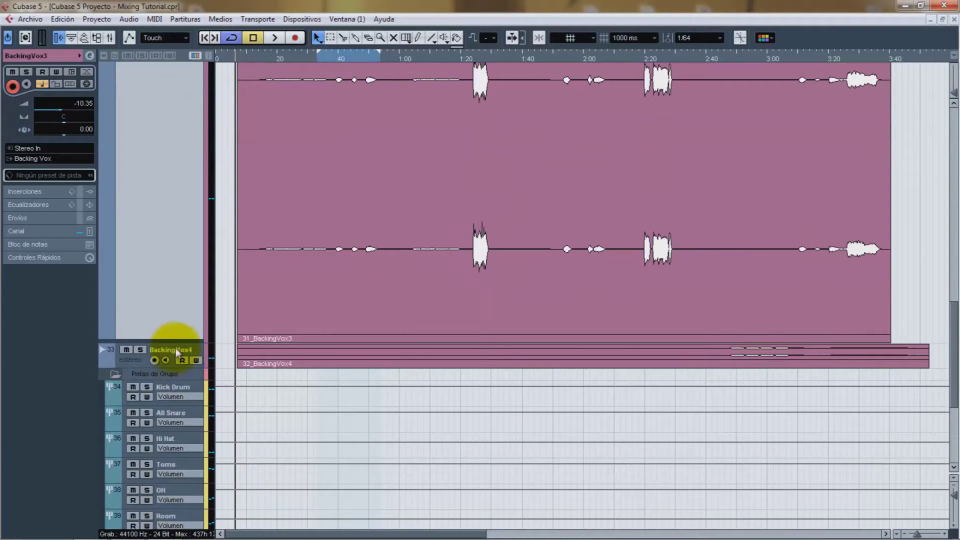
drag(172, 341, 165, 93)
scroll(168, 107, up, 5)
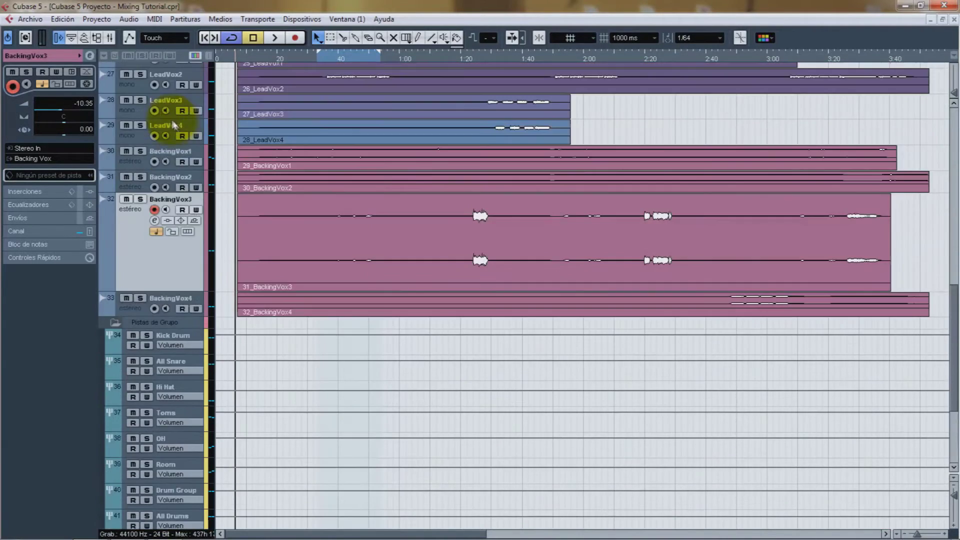
drag(161, 286, 161, 219)
key(g)
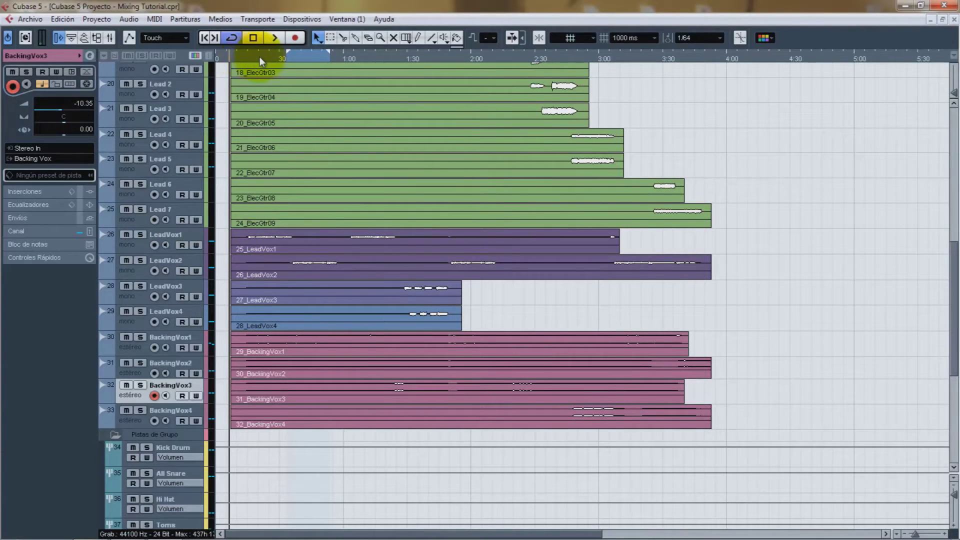
Set the attack of the Lead Vox group's compressor to 50.5 and close the mixer.
click(134, 248)
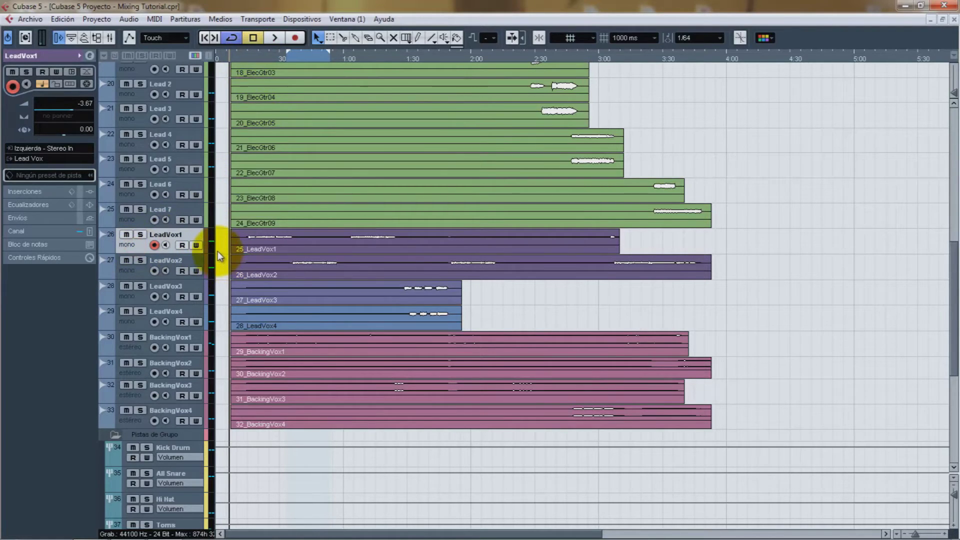
key(F3)
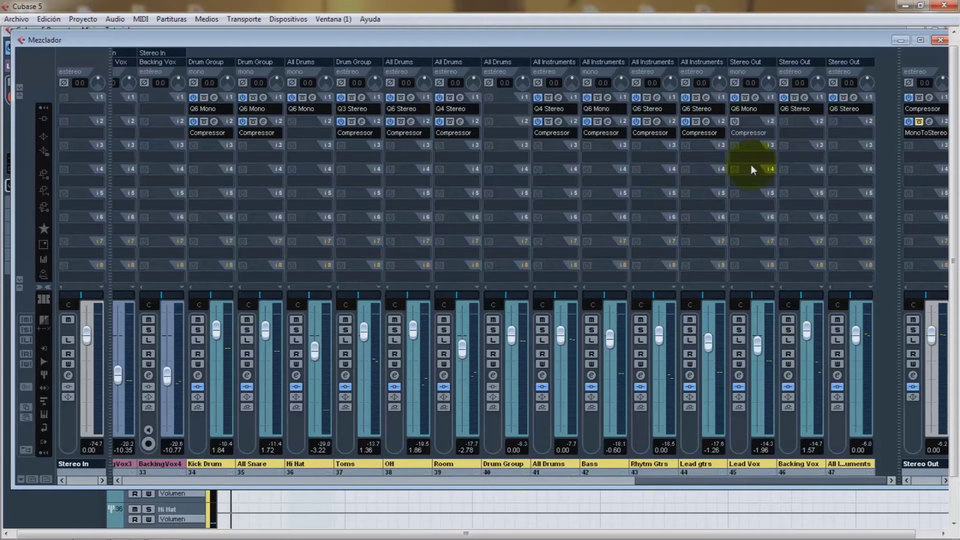
click(755, 121)
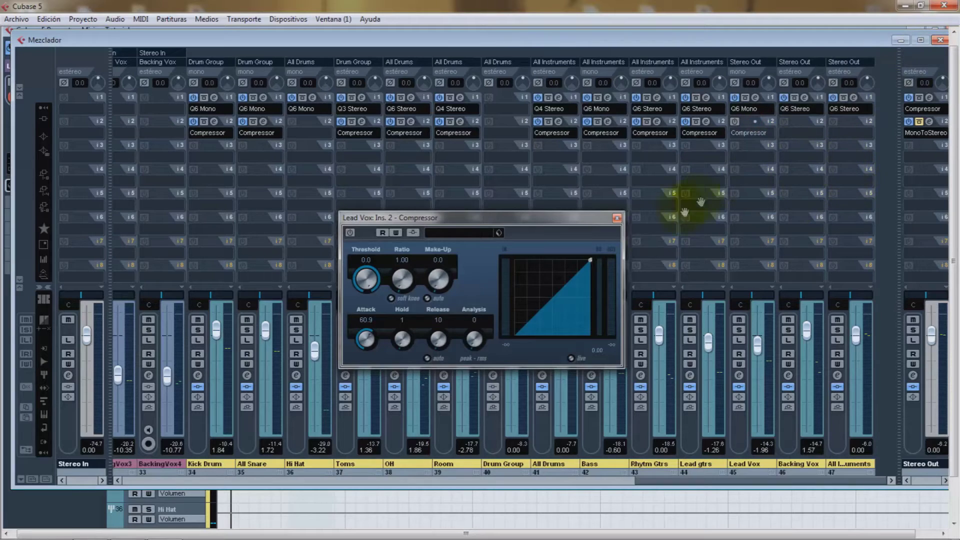
drag(572, 218, 621, 172)
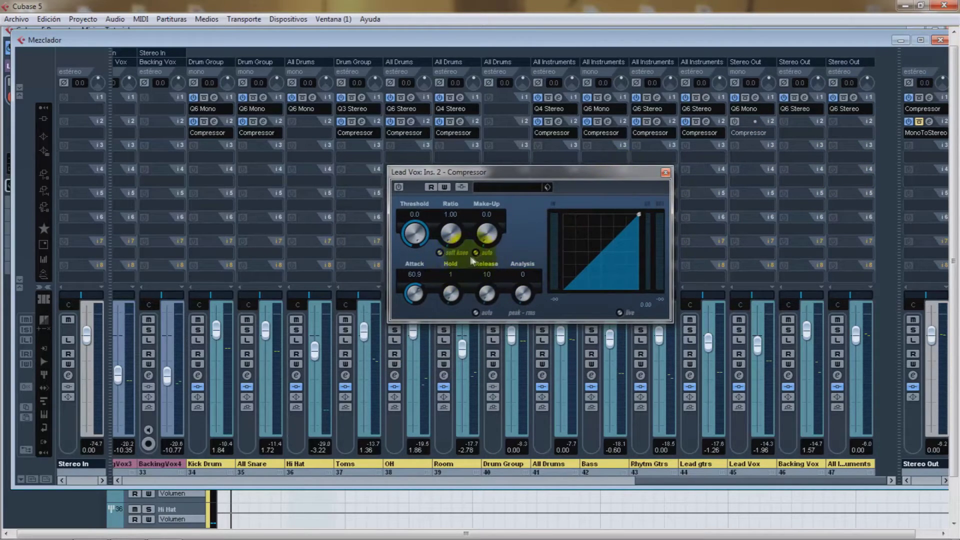
click(414, 295)
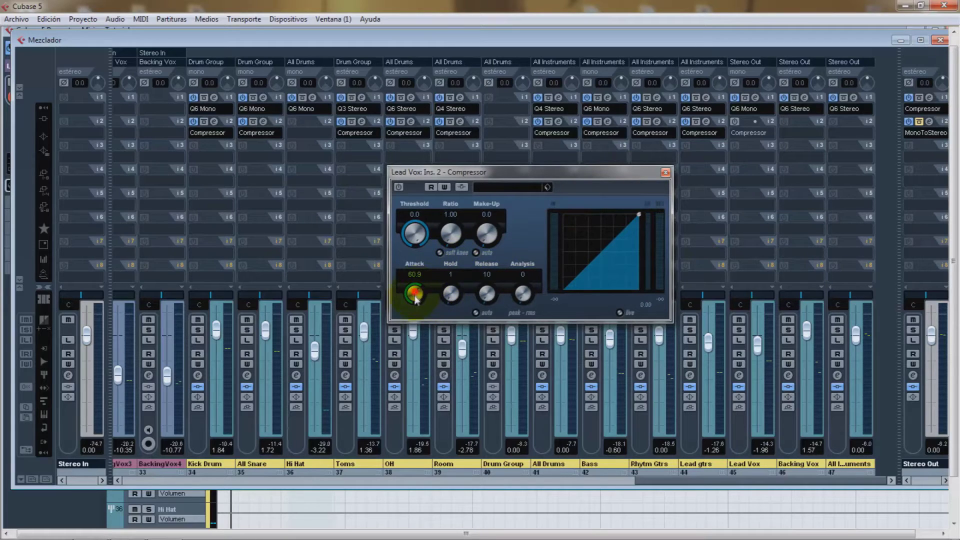
drag(411, 312, 412, 308)
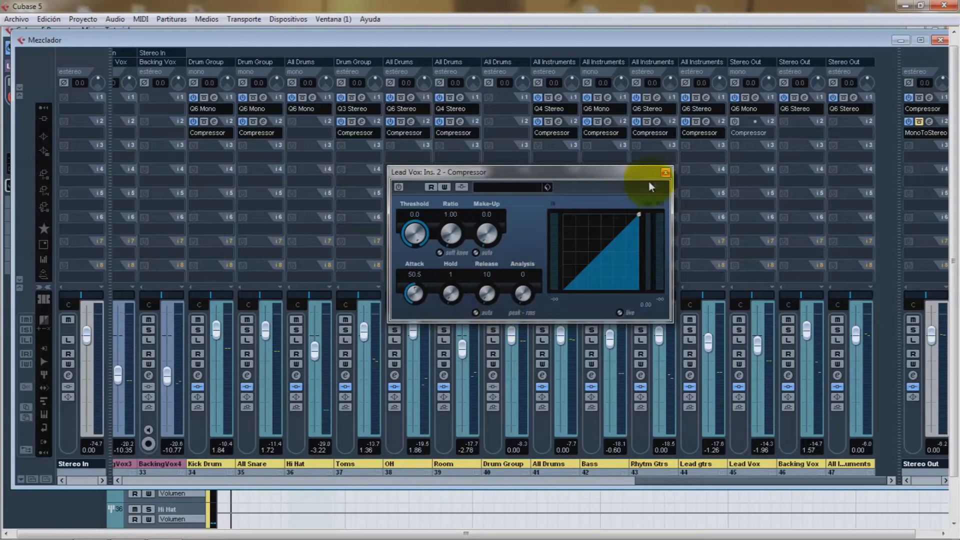
click(940, 40)
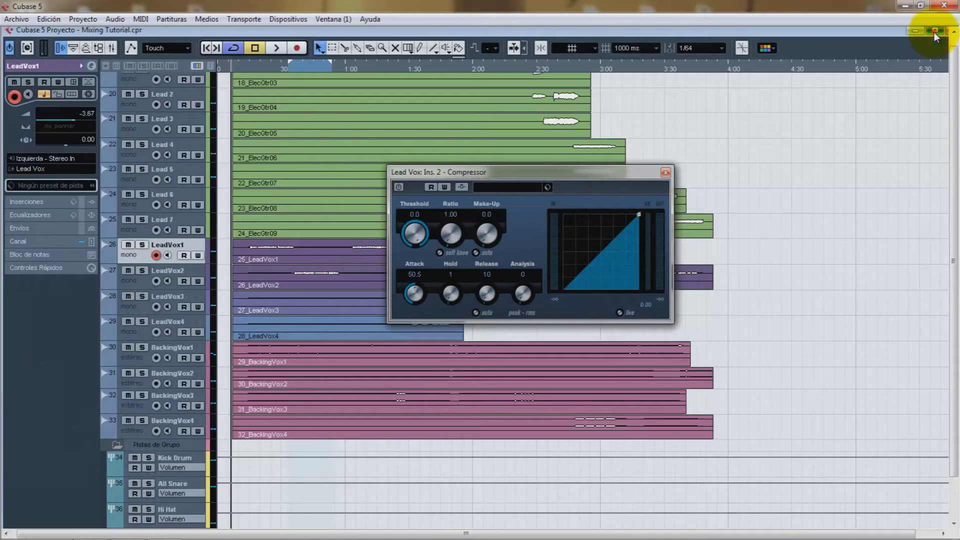
Maximize the project window and set the ratio of the Lead Vox compressor to 4.01.
click(925, 29)
drag(598, 173, 547, 186)
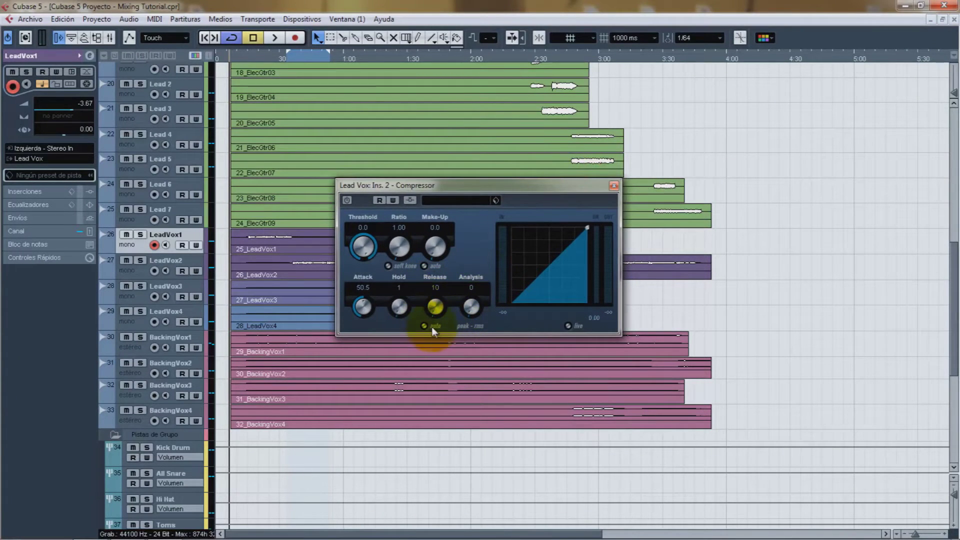
drag(432, 310, 428, 357)
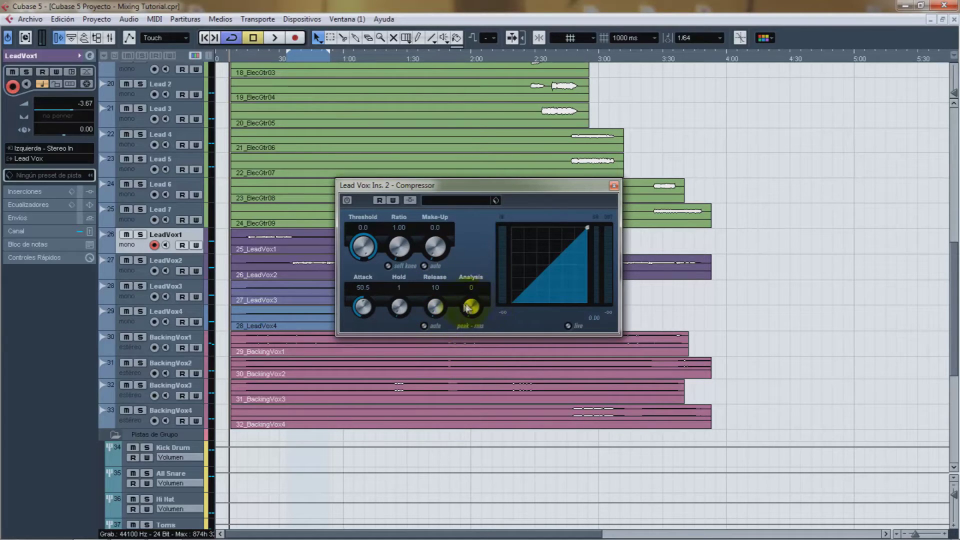
drag(465, 187, 472, 178)
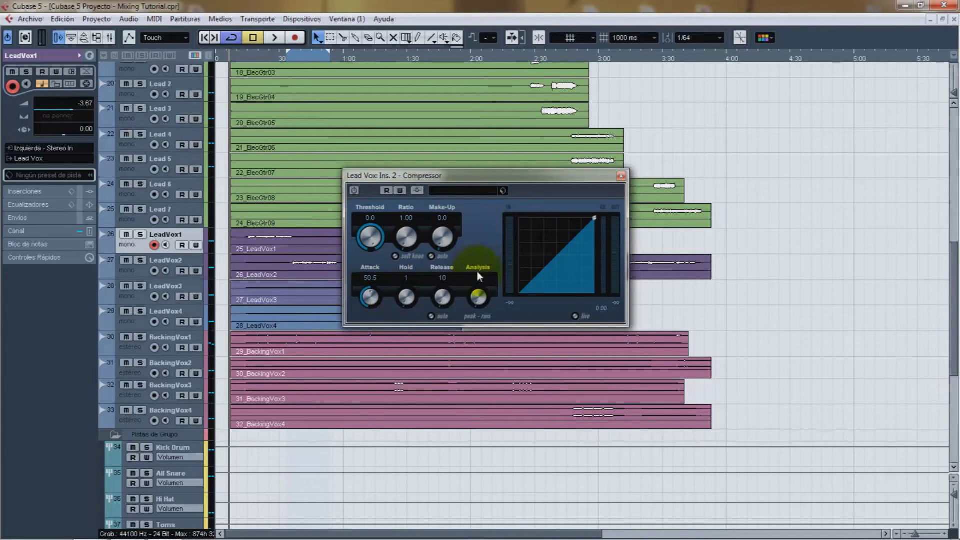
drag(406, 243, 409, 203)
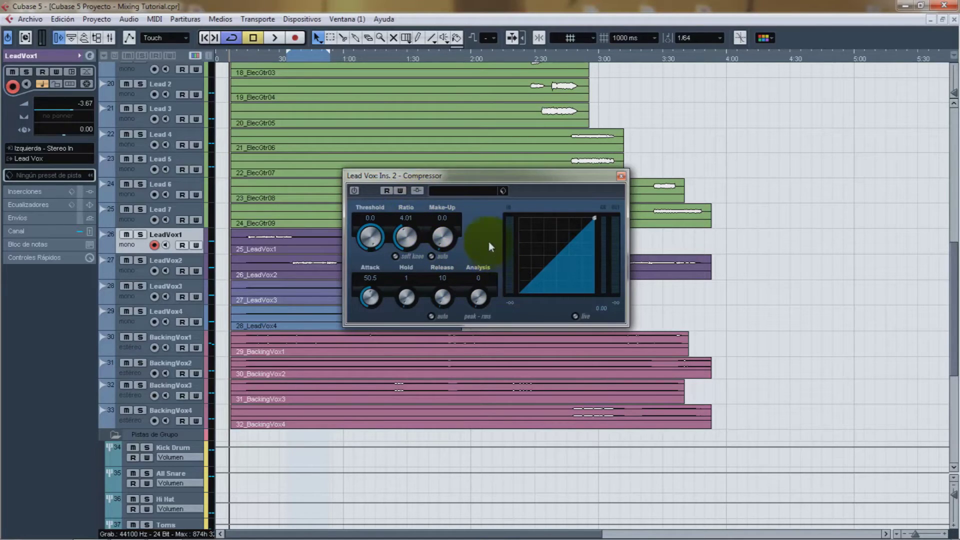
drag(479, 298, 473, 245)
drag(464, 319, 463, 345)
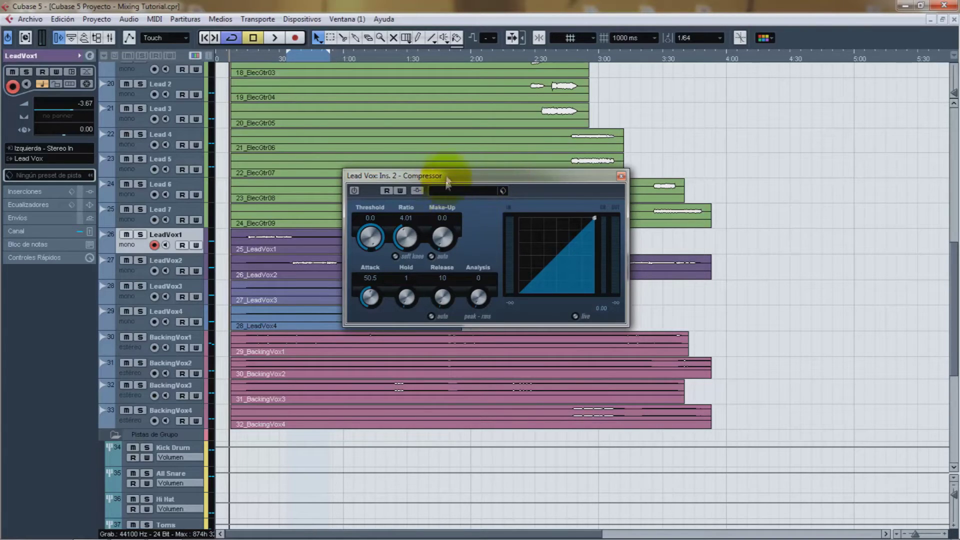
Extend the loop range back to about 0:13 and play it with the Backing Vox group muted.
click(287, 53)
click(246, 59)
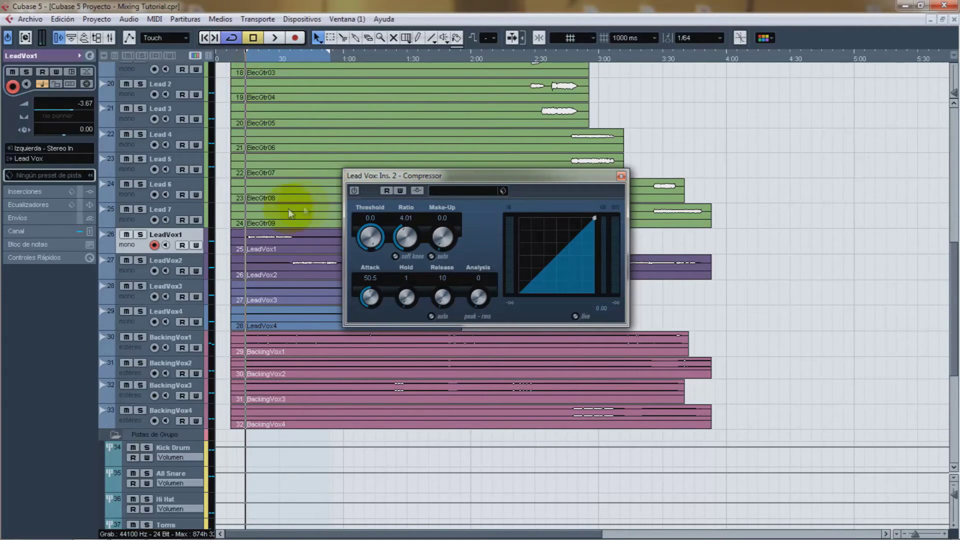
scroll(261, 222, down, 6)
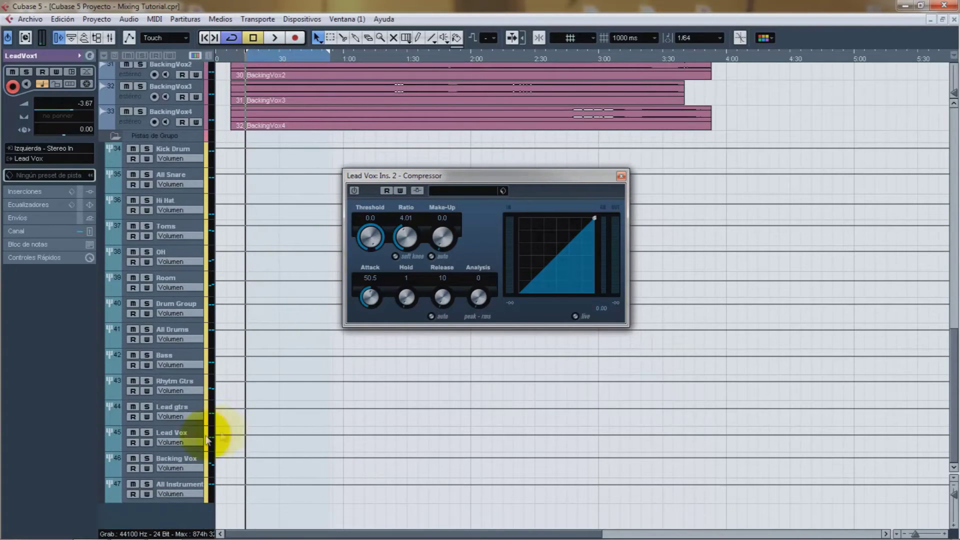
click(131, 457)
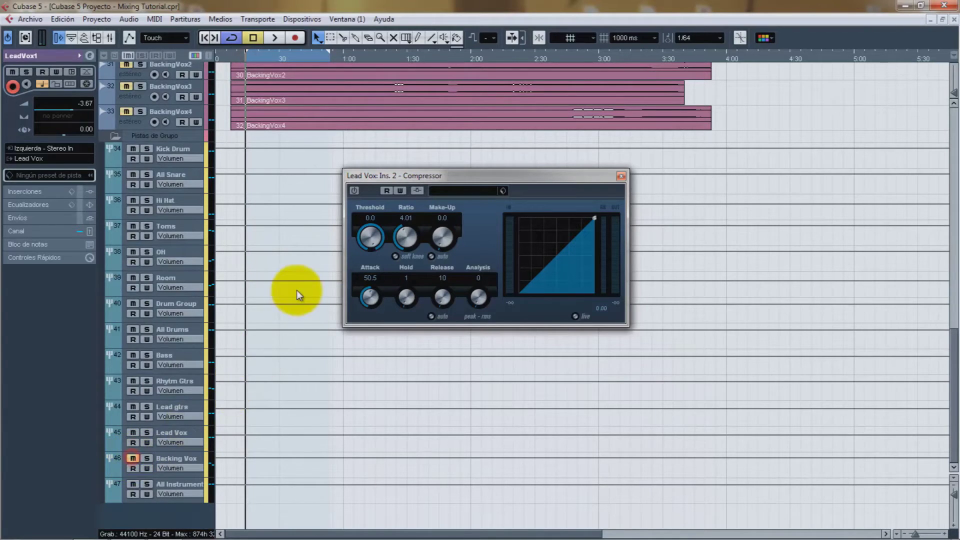
scroll(296, 290, up, 6)
key(space)
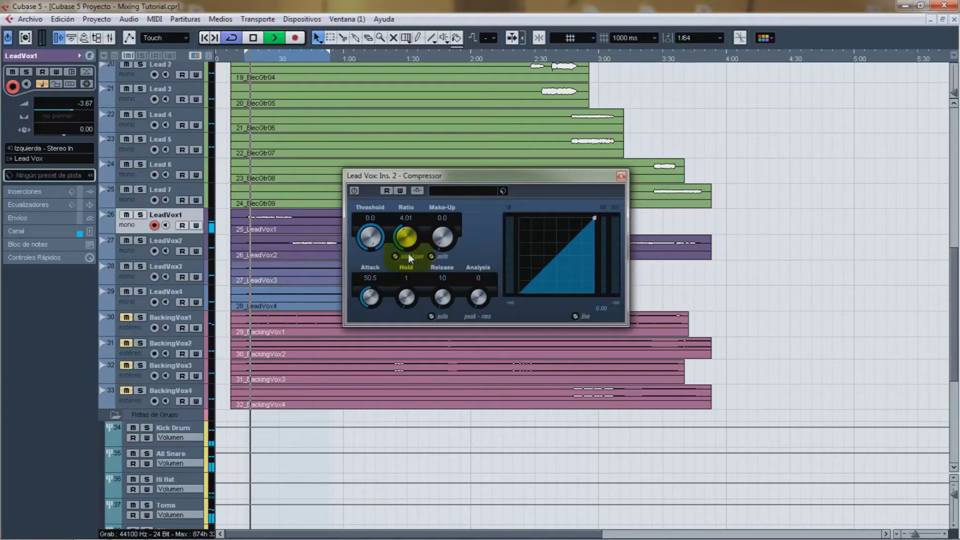
Activate the Lead Vox group's compressor in the mixer, set its threshold to -26.1 during playback, and return to the maximized project window.
key(F3)
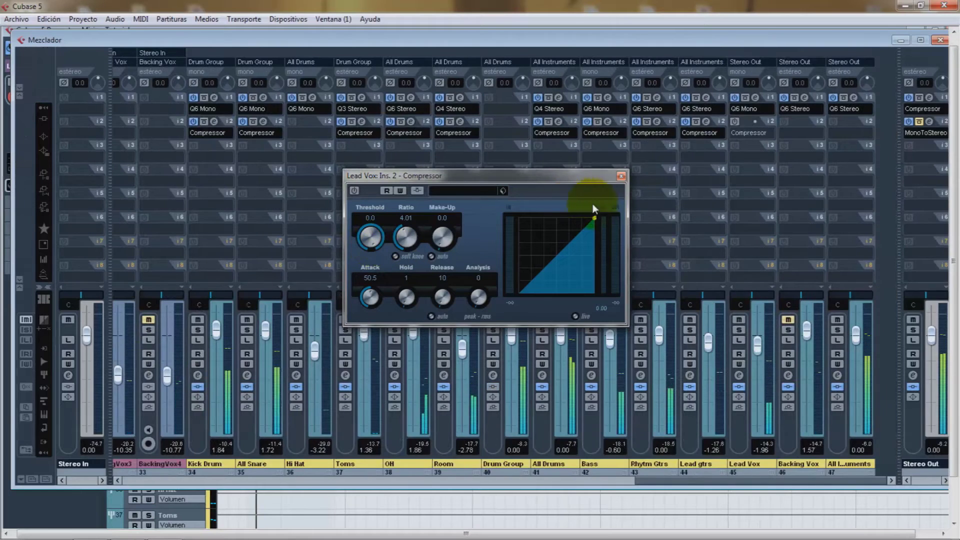
click(734, 121)
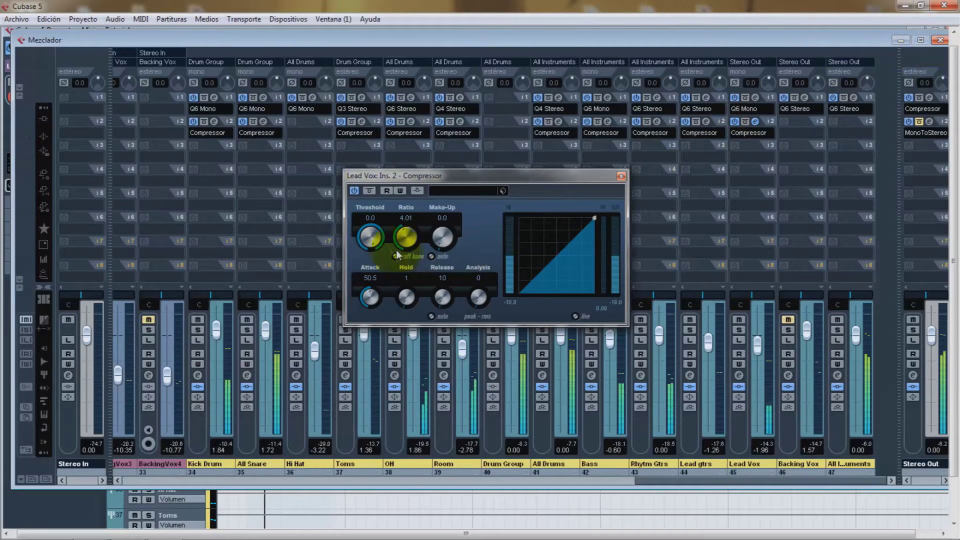
drag(370, 238, 362, 284)
click(371, 236)
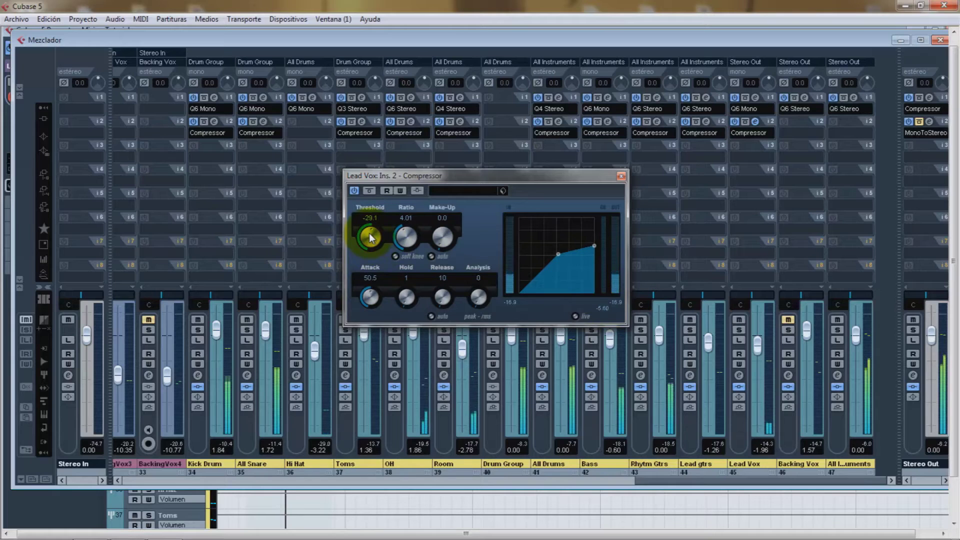
click(371, 237)
drag(371, 237, 371, 235)
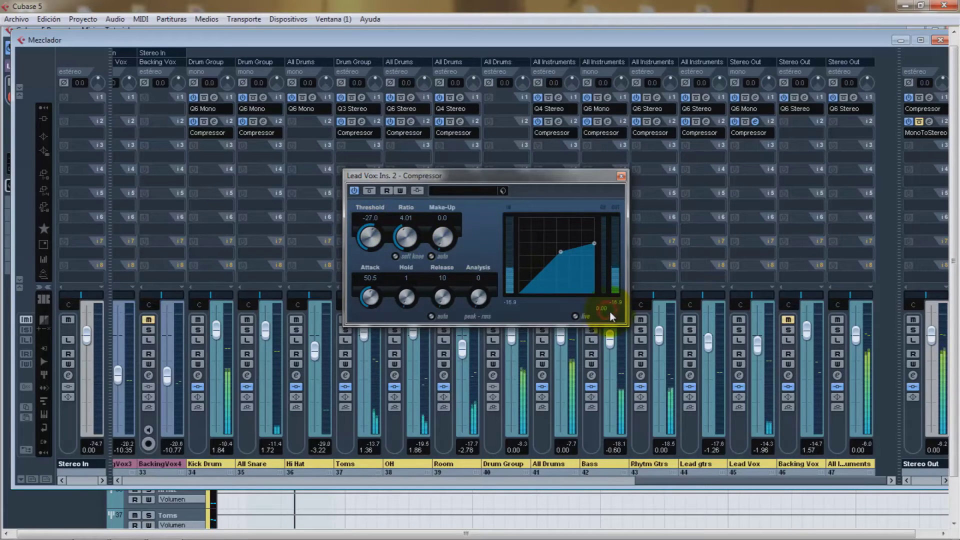
click(368, 238)
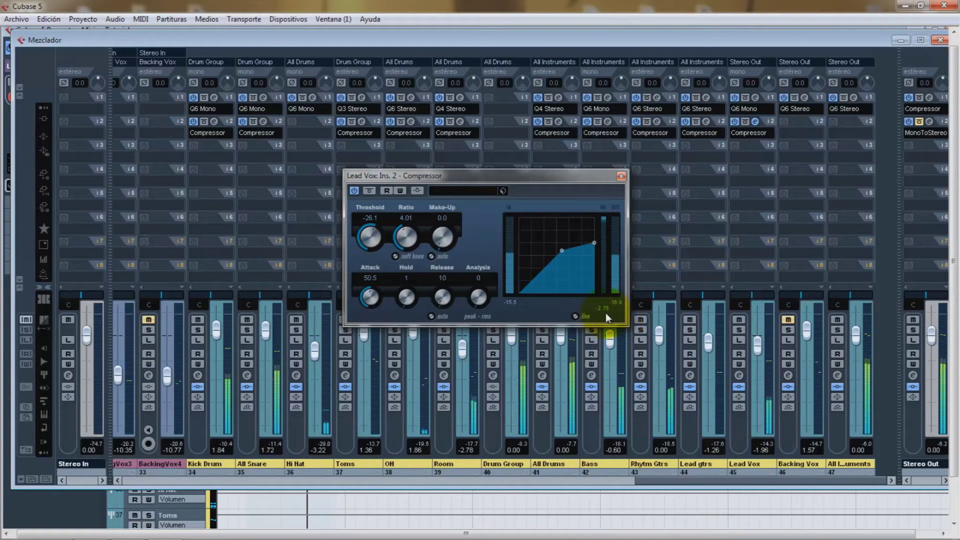
click(940, 41)
click(929, 24)
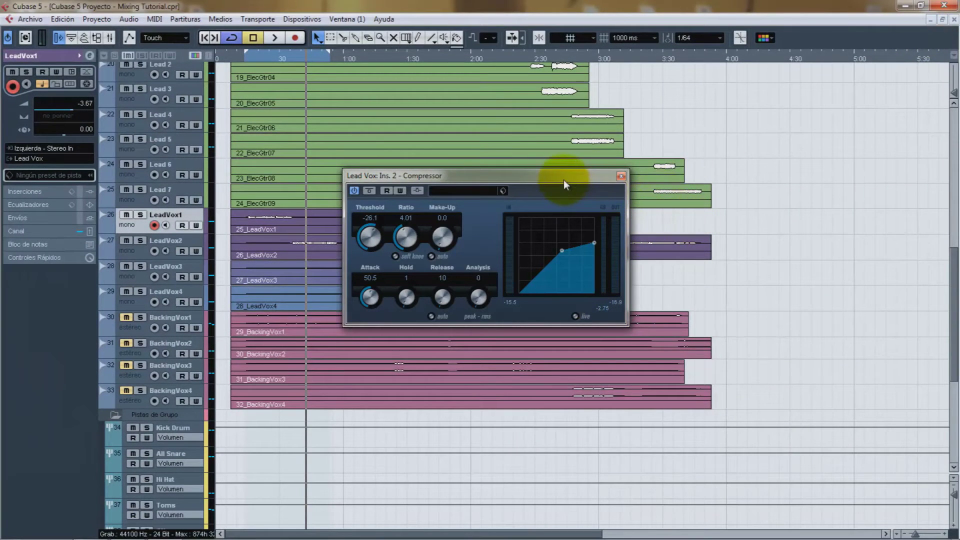
Audition the soloed Lead Vox group with the compressor's threshold at -42.3 and make-up at 10.4, and return the make-up to 0.0.
mouse_move(563, 180)
mouse_down()
mouse_move(575, 164)
mouse_move(561, 173)
mouse_up()
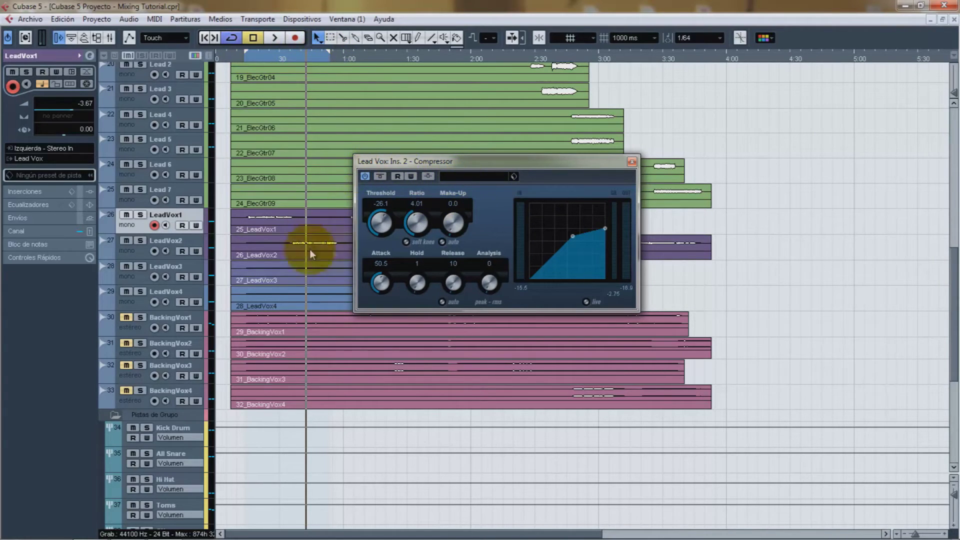
scroll(300, 337, down, 5)
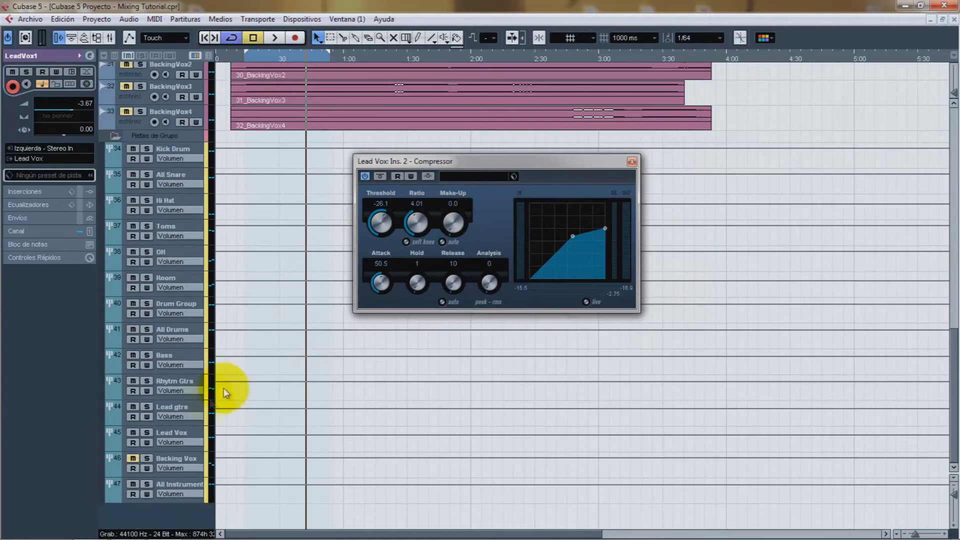
click(146, 432)
key(space)
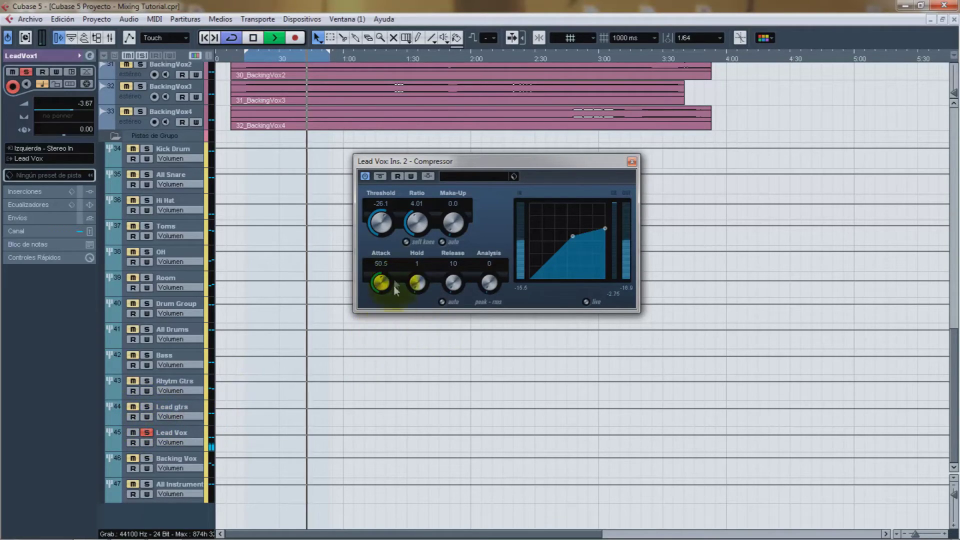
drag(383, 225, 381, 250)
drag(454, 225, 460, 184)
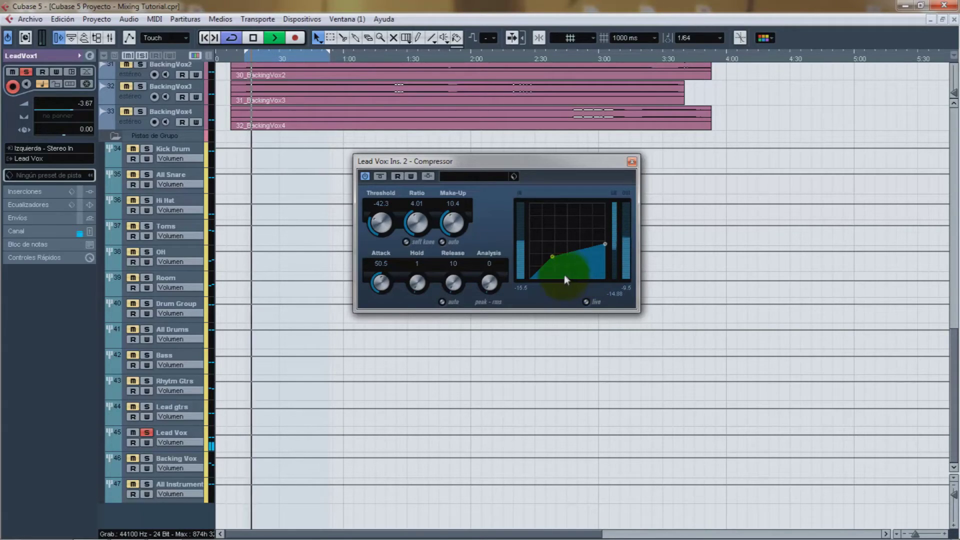
key(space)
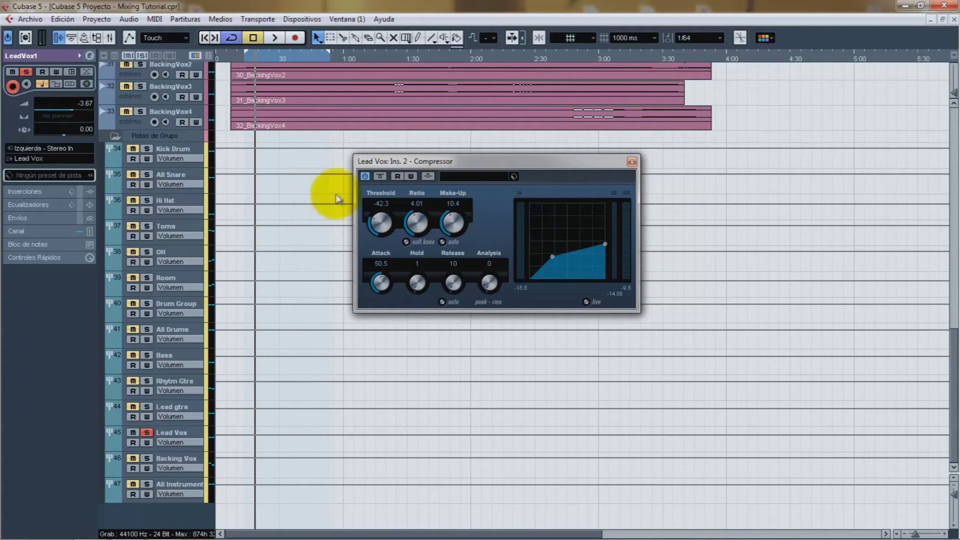
drag(453, 223, 452, 240)
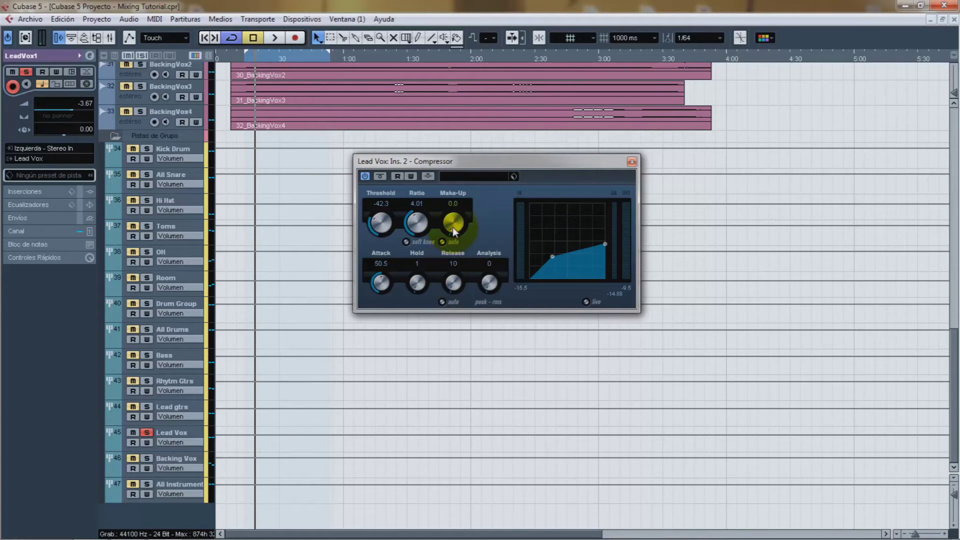
Unsolo the Lead Vox group and, with the mix playing, set its compressor's threshold to -25.8 and make-up to 1.3.
key(space)
scroll(379, 224, up, 3)
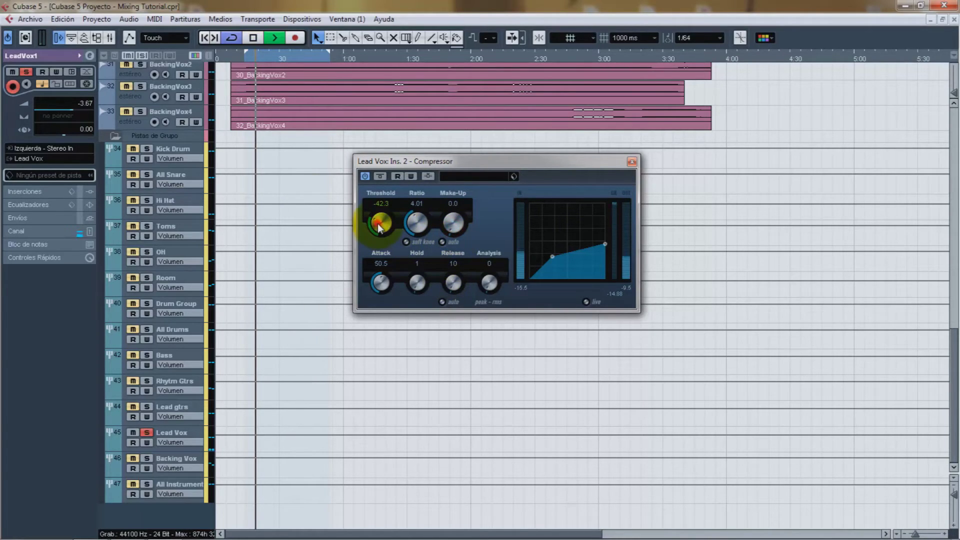
click(146, 433)
scroll(377, 214, up, 10)
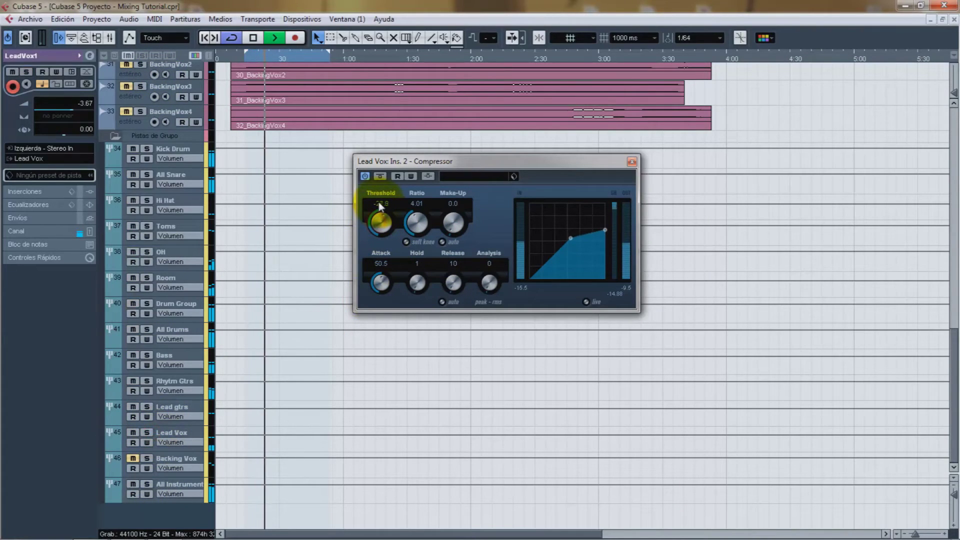
scroll(380, 200, up, 3)
click(610, 294)
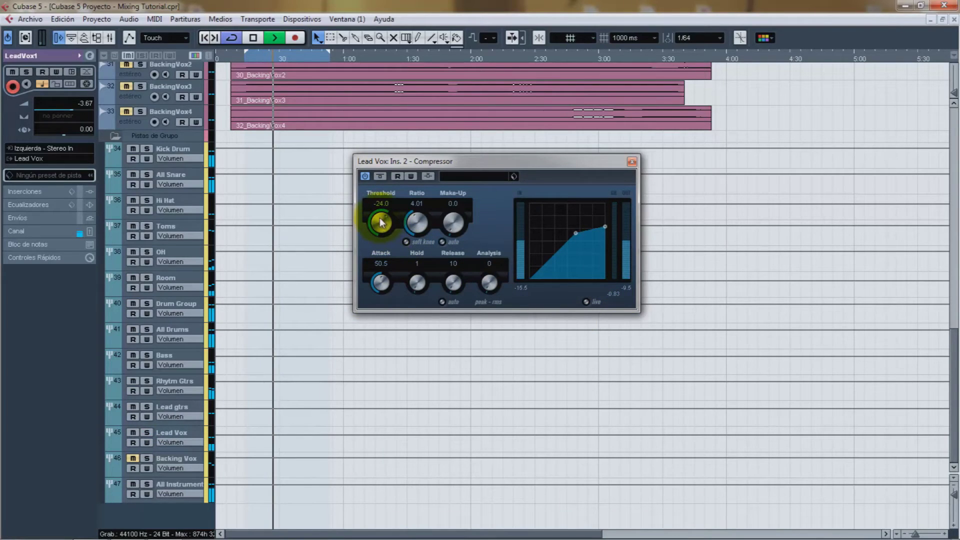
scroll(380, 223, down, 2)
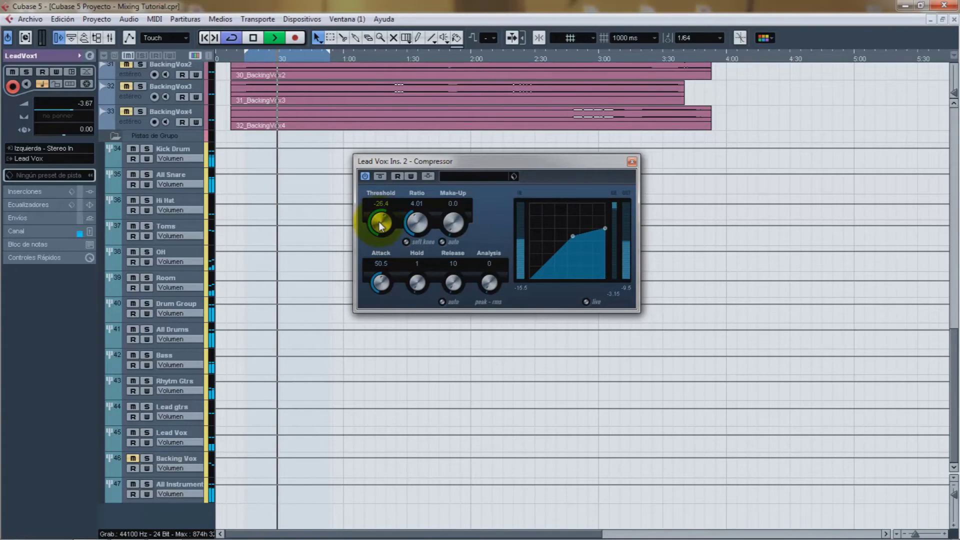
scroll(379, 222, down, 1)
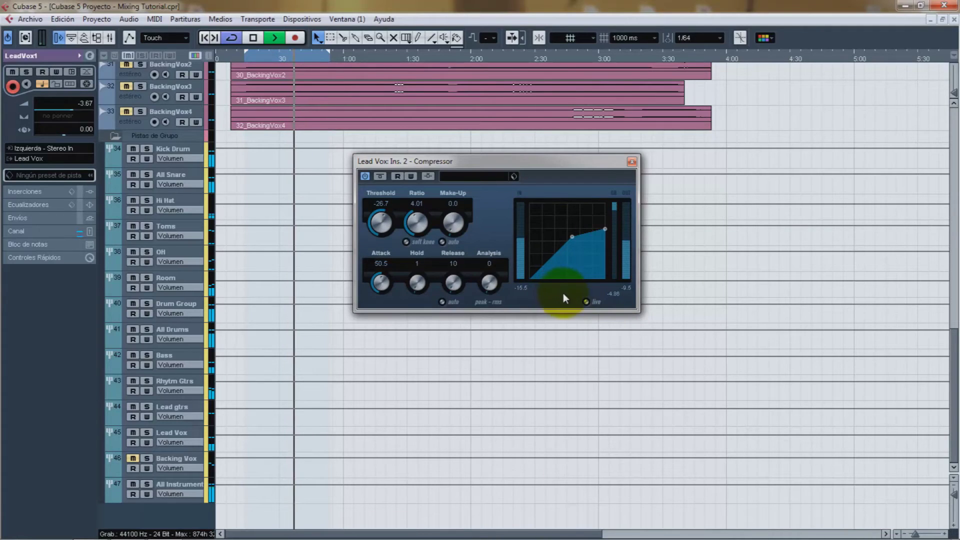
scroll(379, 222, up, 1)
click(615, 295)
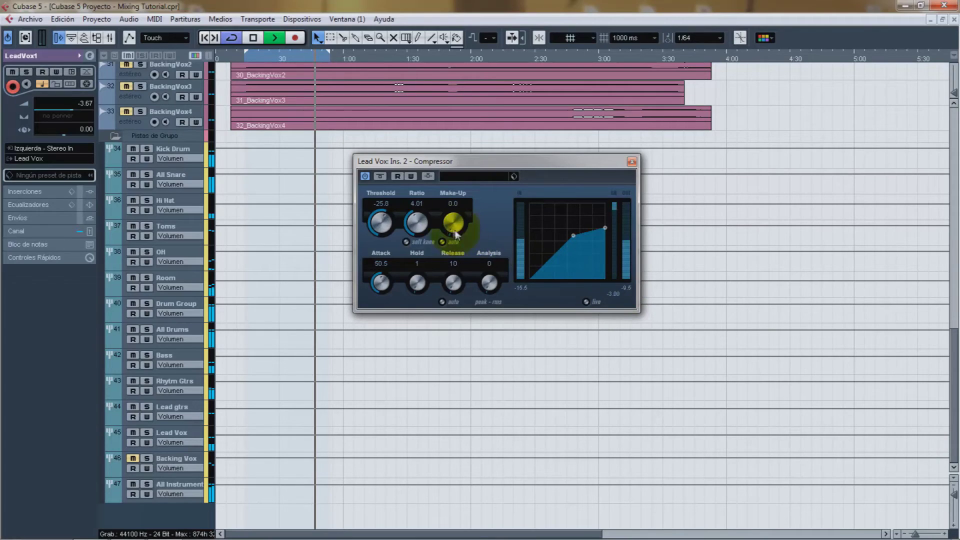
scroll(450, 221, up, 2)
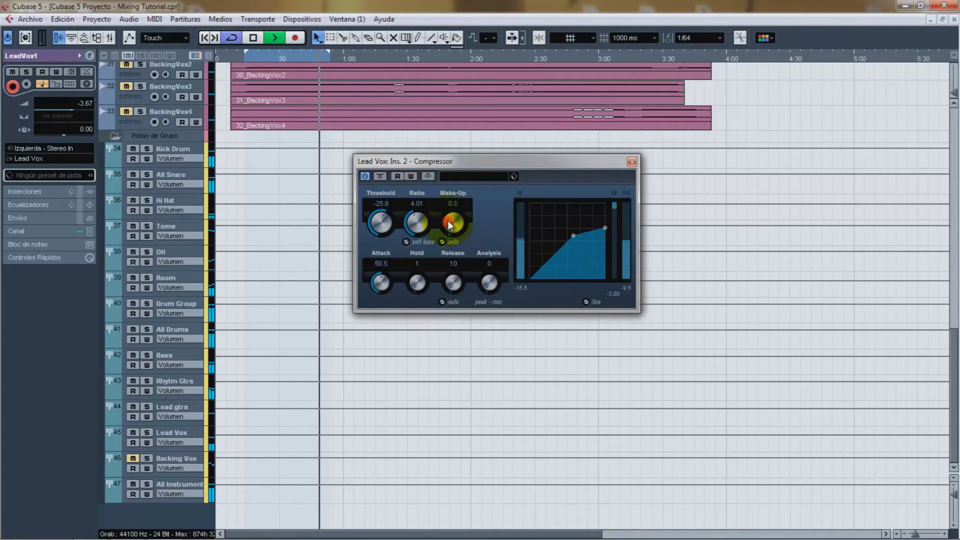
scroll(451, 221, up, 1)
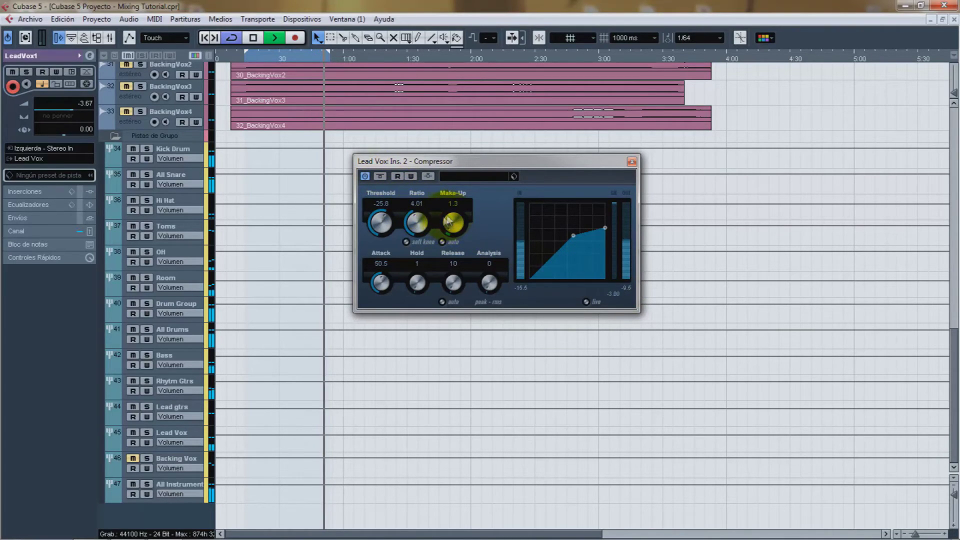
Solo the Lead Vox group and compare its sound with the compressor bypassed and active.
click(146, 432)
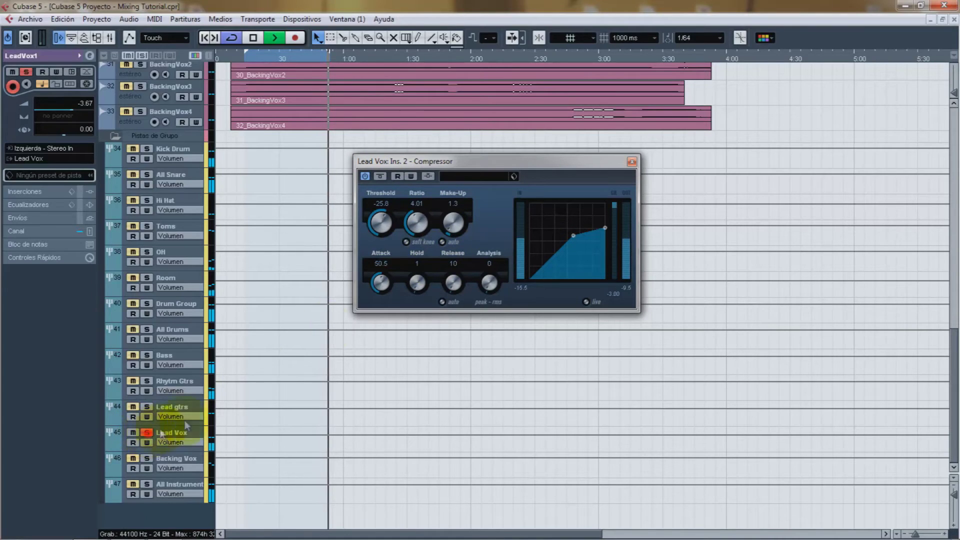
click(380, 176)
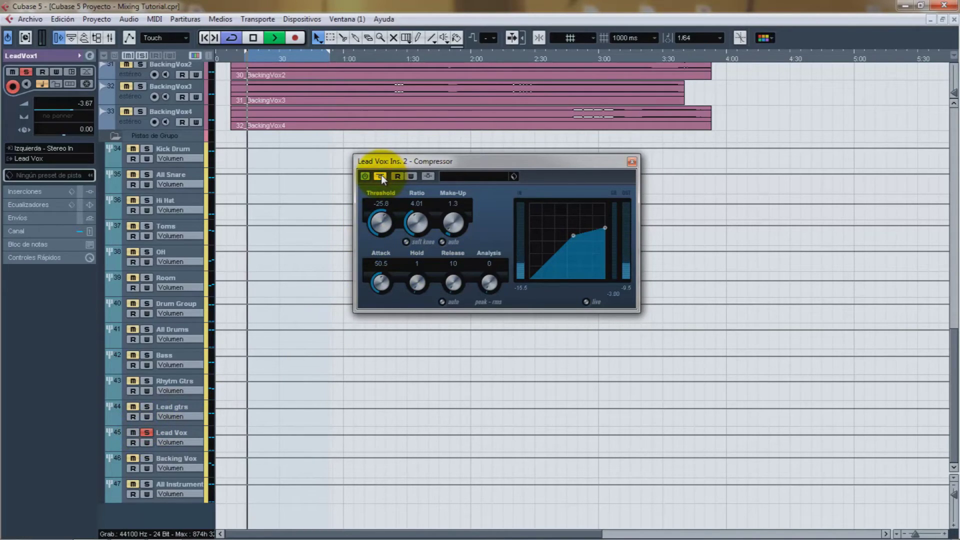
click(380, 176)
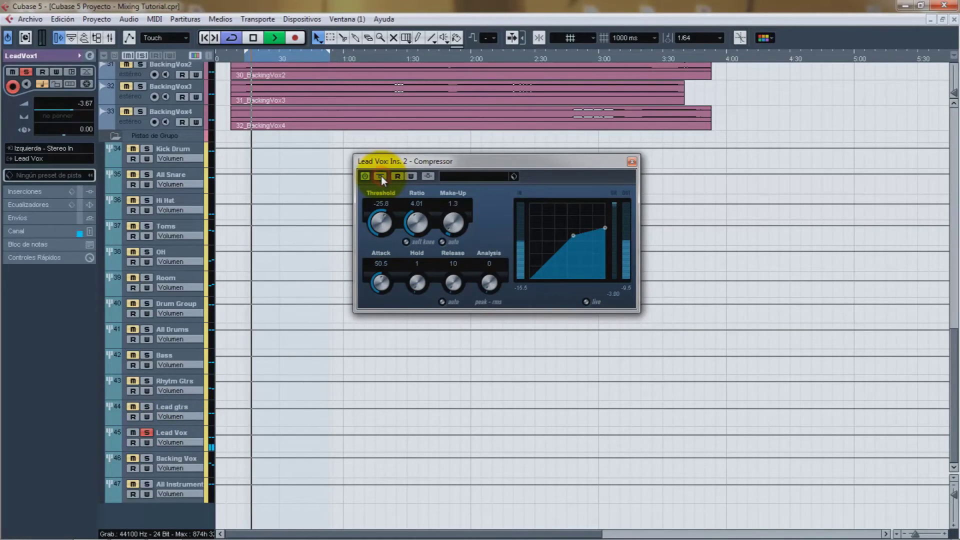
click(381, 176)
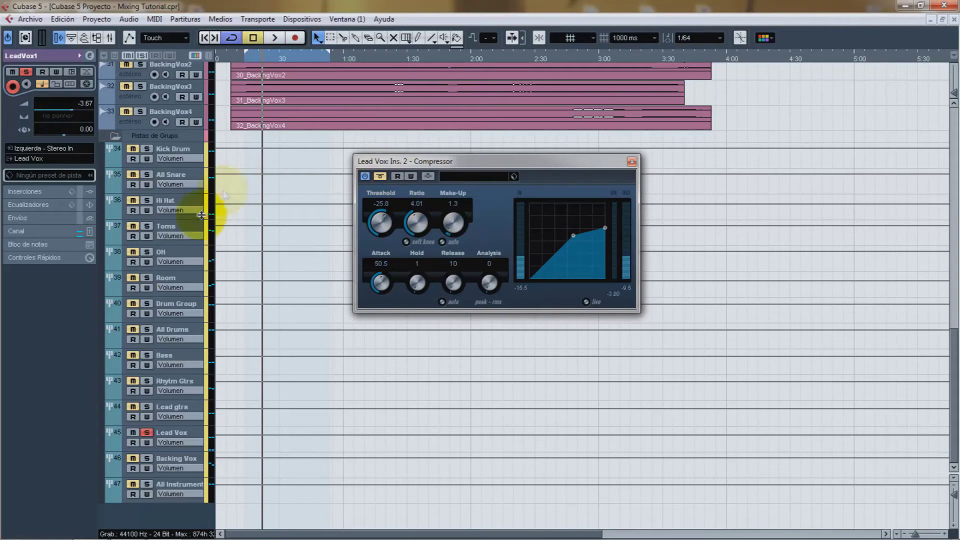
Unsolo the Lead Vox group and play the mix from near the start of the loop.
click(147, 433)
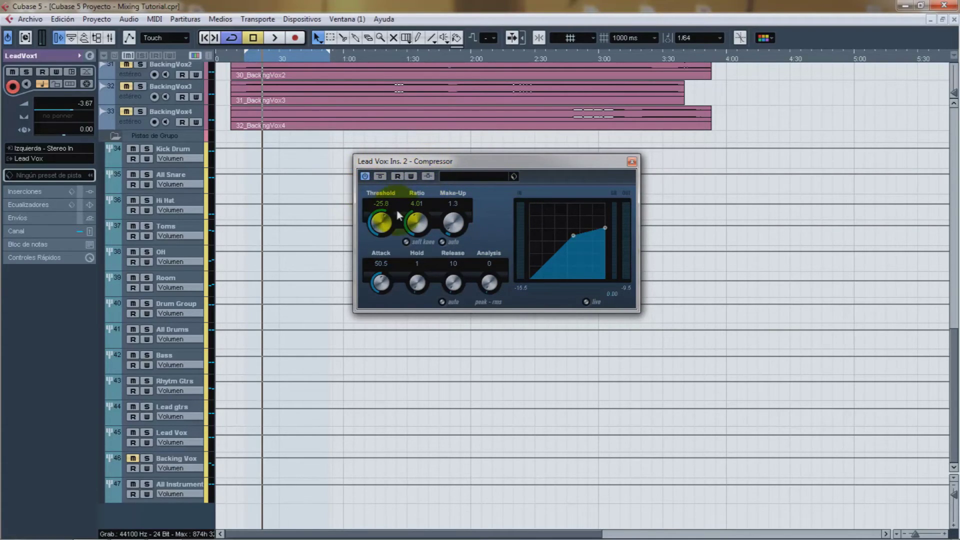
click(249, 59)
key(space)
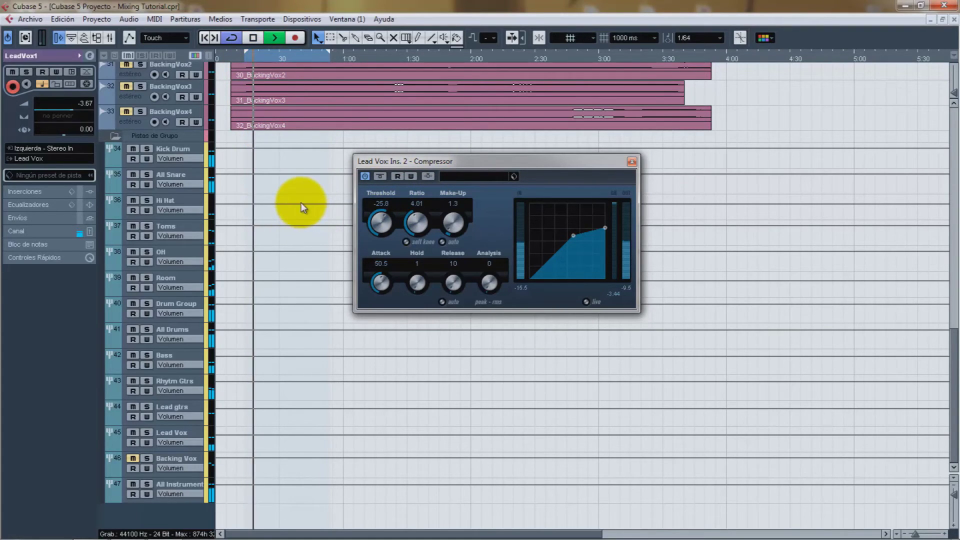
Solo the Lead Vox group, compare its sound with the compressor bypassed and active, and return to the full mix.
click(150, 432)
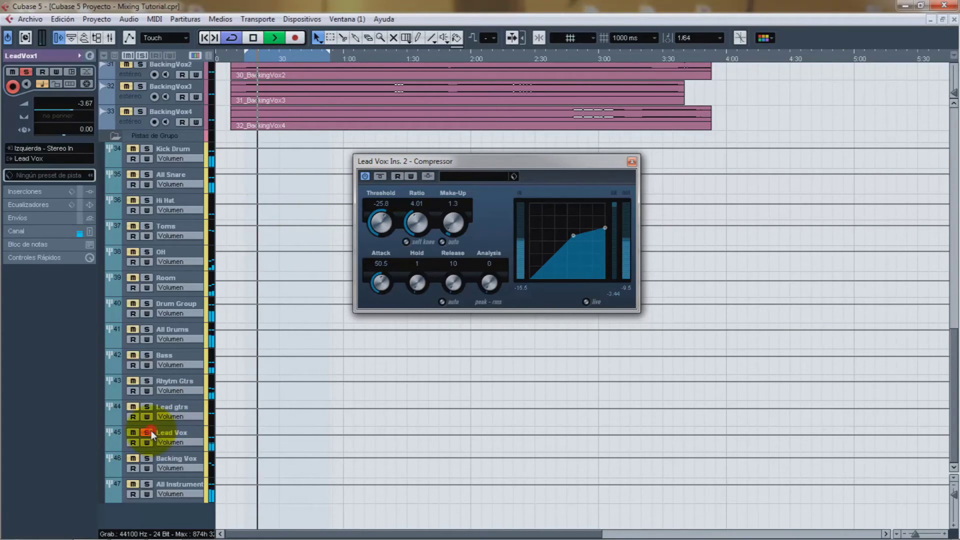
click(383, 175)
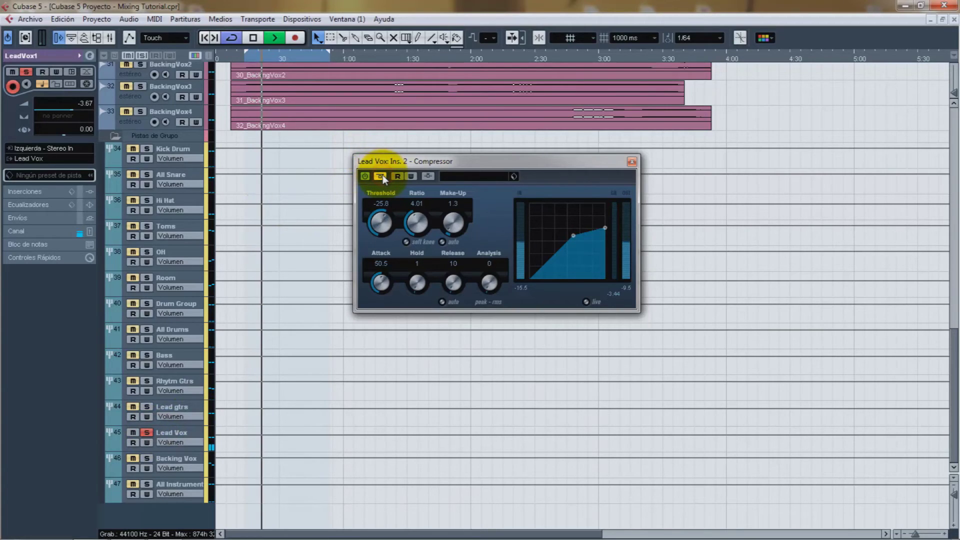
click(382, 176)
click(147, 433)
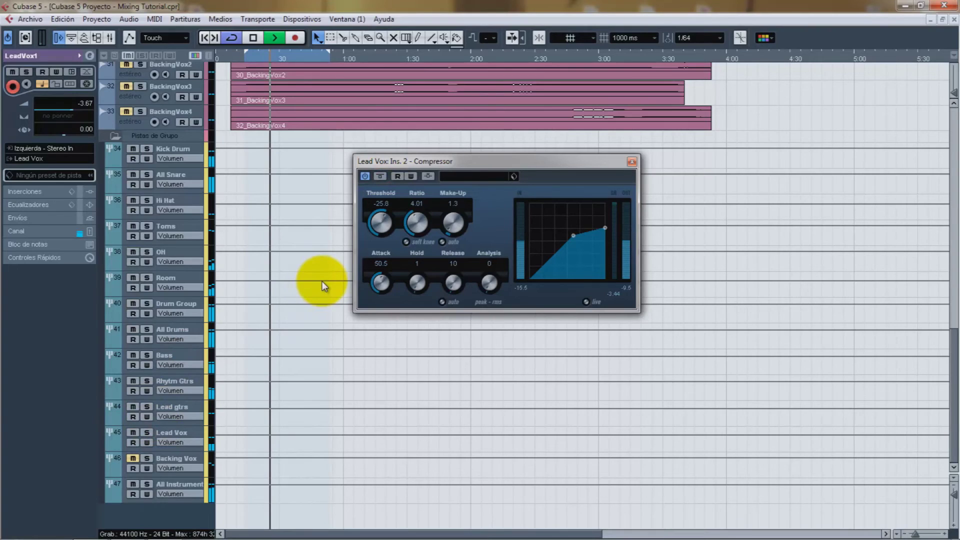
Play the mix and take the MonoToStereo insert on Stereo Out out of bypass in the mixer.
key(F3)
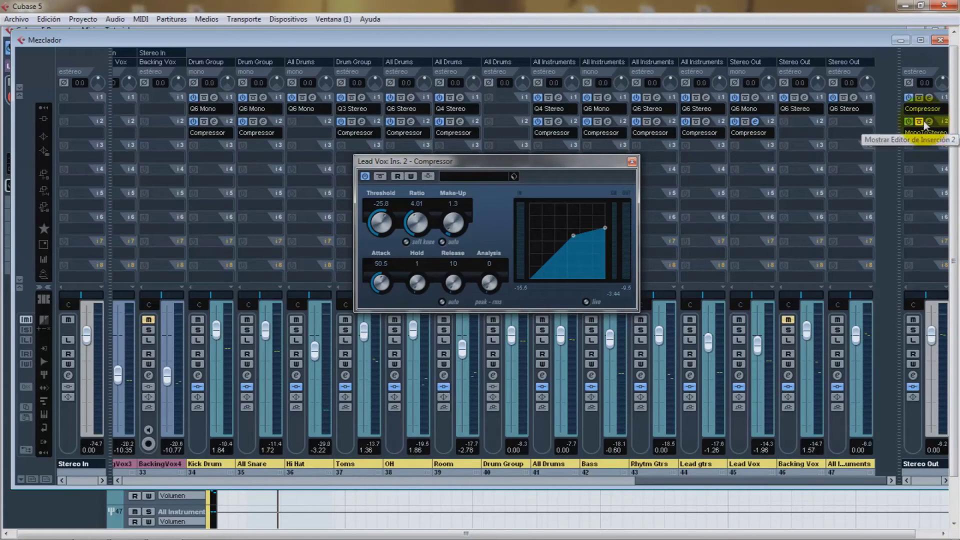
click(940, 40)
key(space)
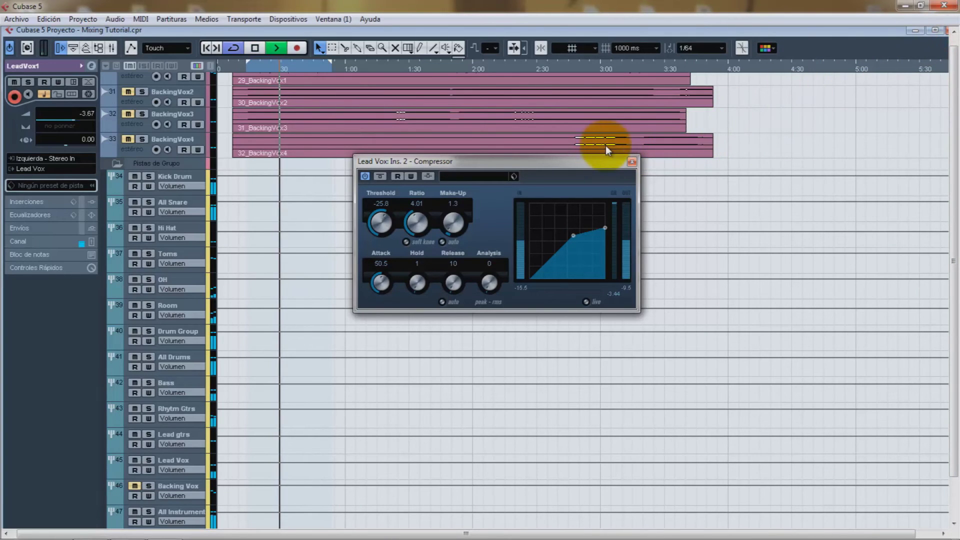
key(F3)
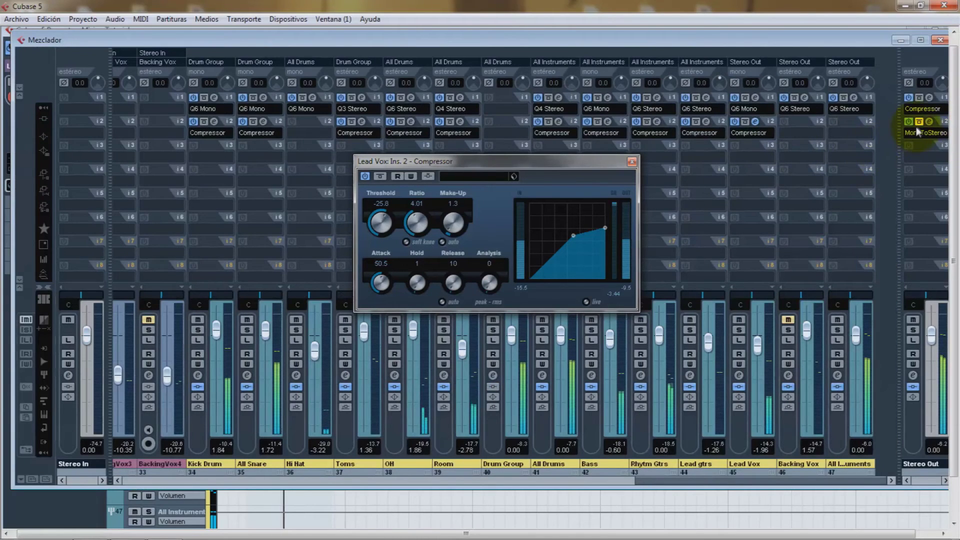
click(919, 121)
Compare the full mix with the Lead Vox compressor bypassed and active several times.
click(382, 176)
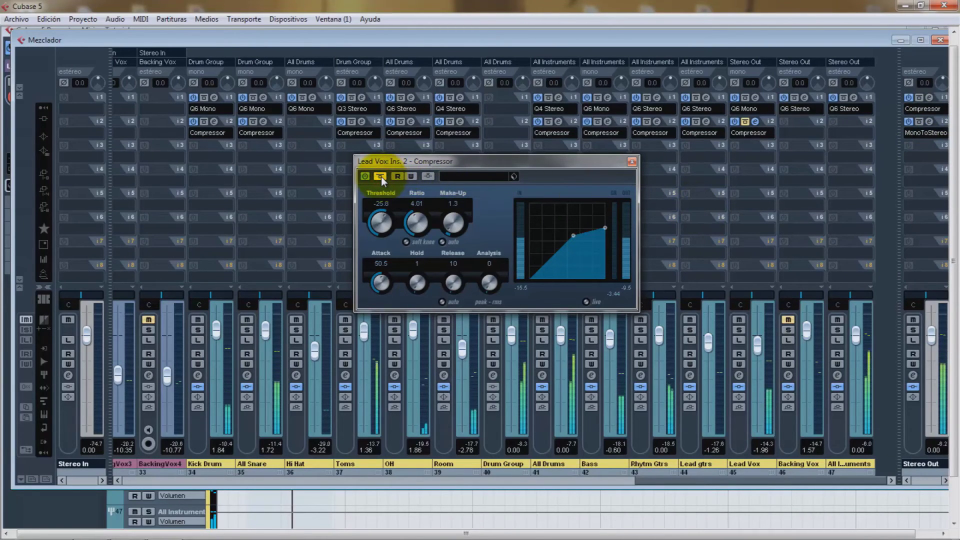
click(381, 176)
click(379, 176)
click(379, 176)
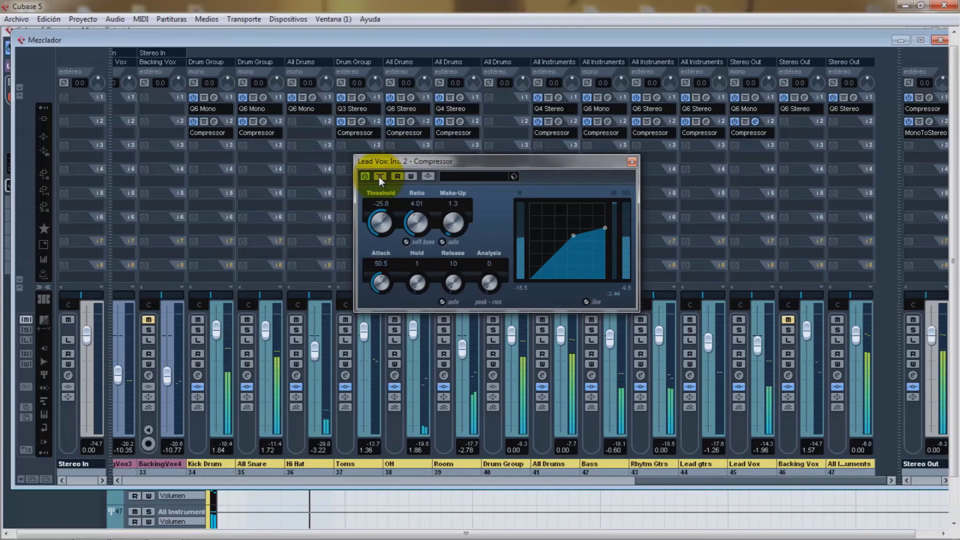
click(379, 176)
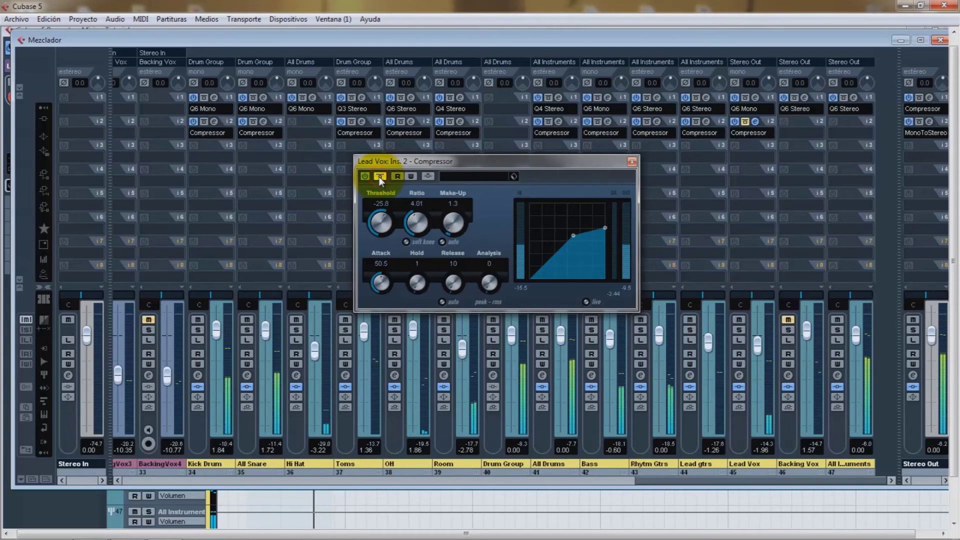
click(379, 176)
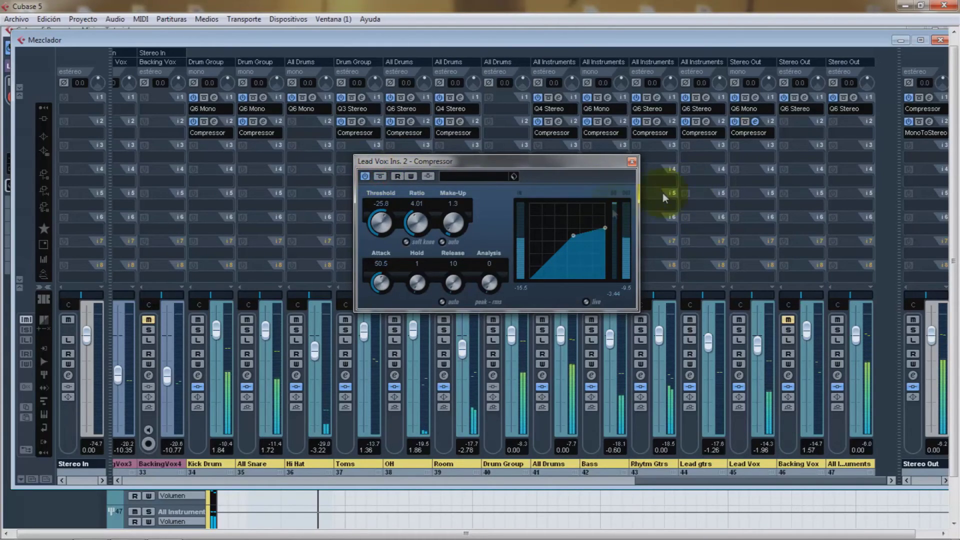
Close the Lead Vox compressor, leave Stereo Out's MonoToStereo insert enabled but bypassed, and return to the maximized project window.
click(910, 122)
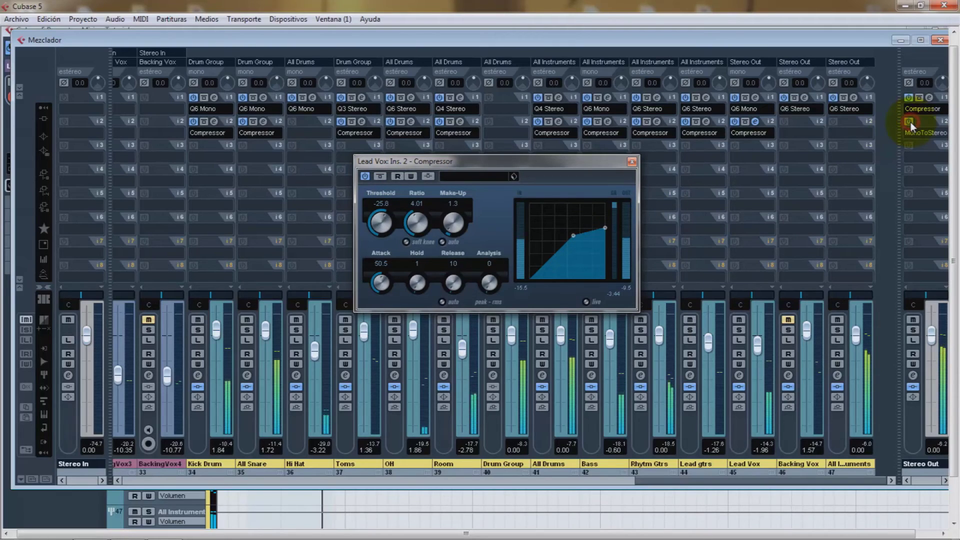
click(632, 162)
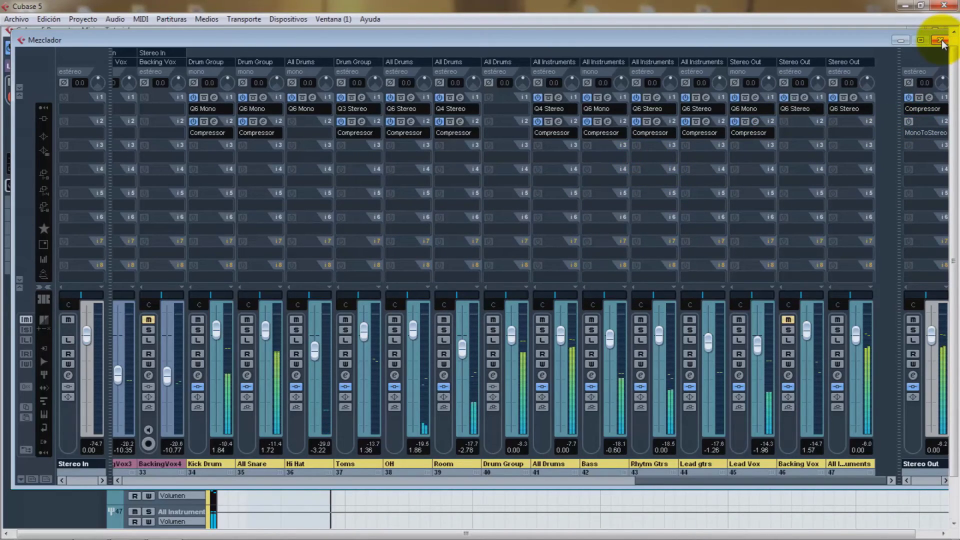
click(910, 121)
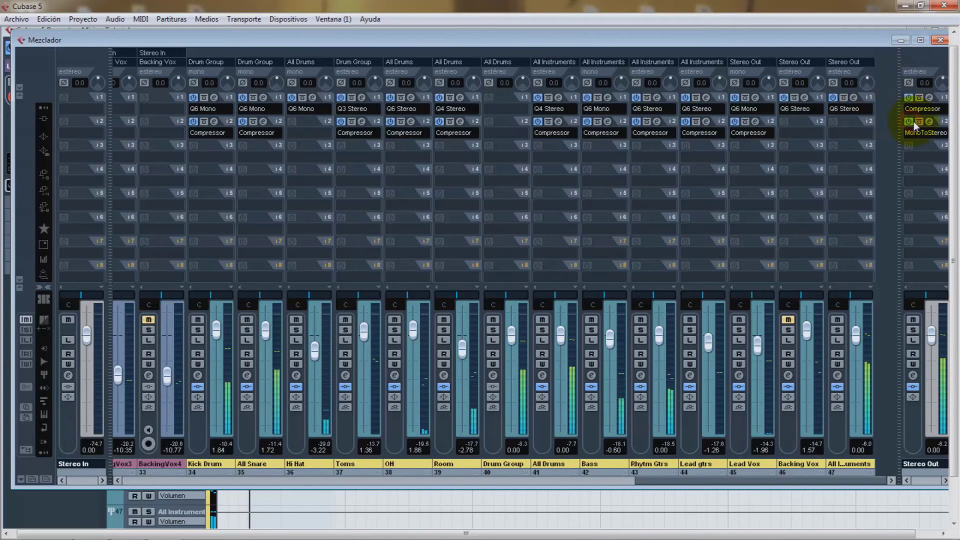
click(920, 122)
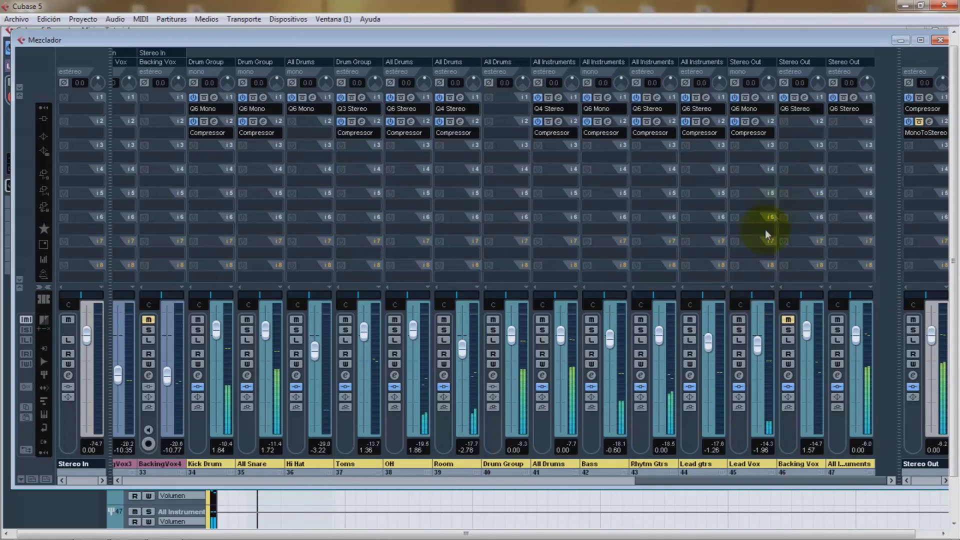
click(940, 40)
click(935, 29)
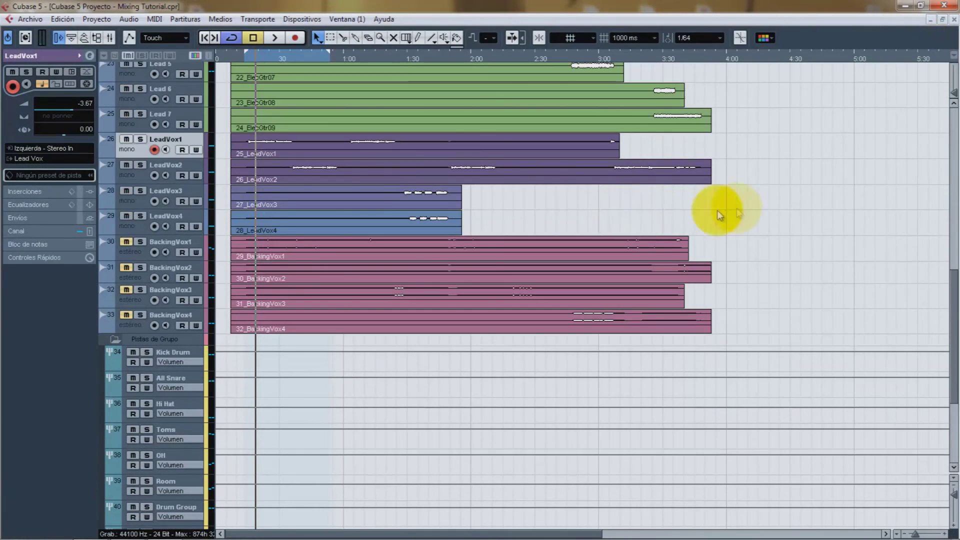
Disable record-arming on the LeadVox1 track.
scroll(613, 225, up, 5)
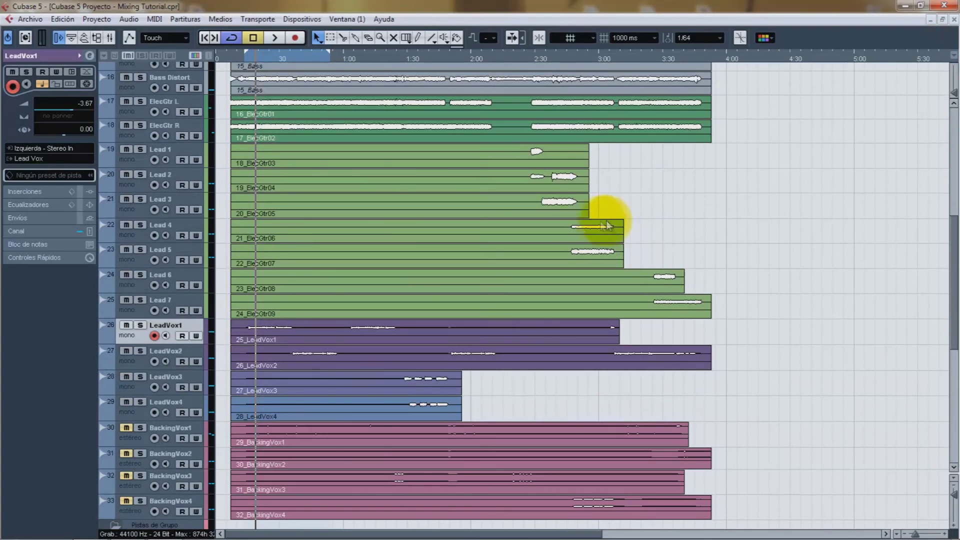
click(154, 335)
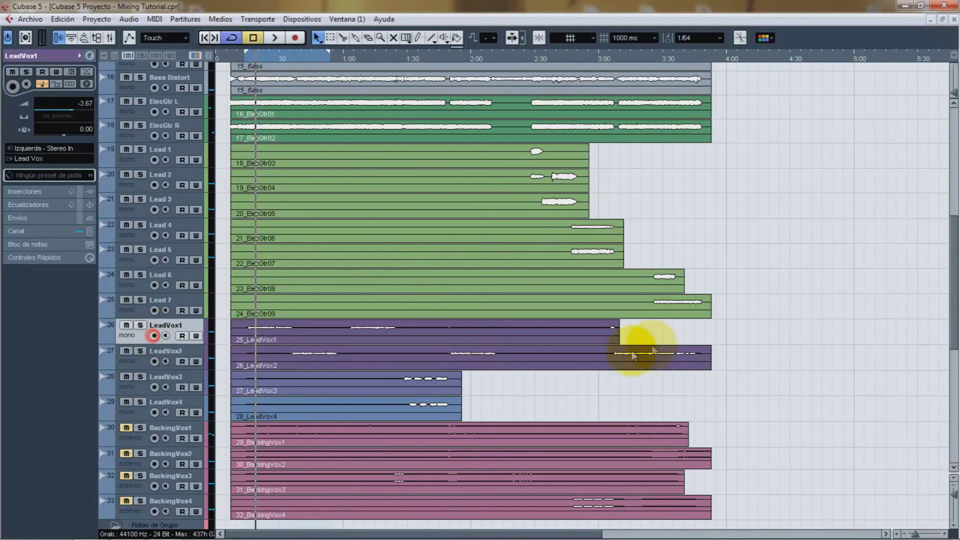
scroll(731, 312, down, 3)
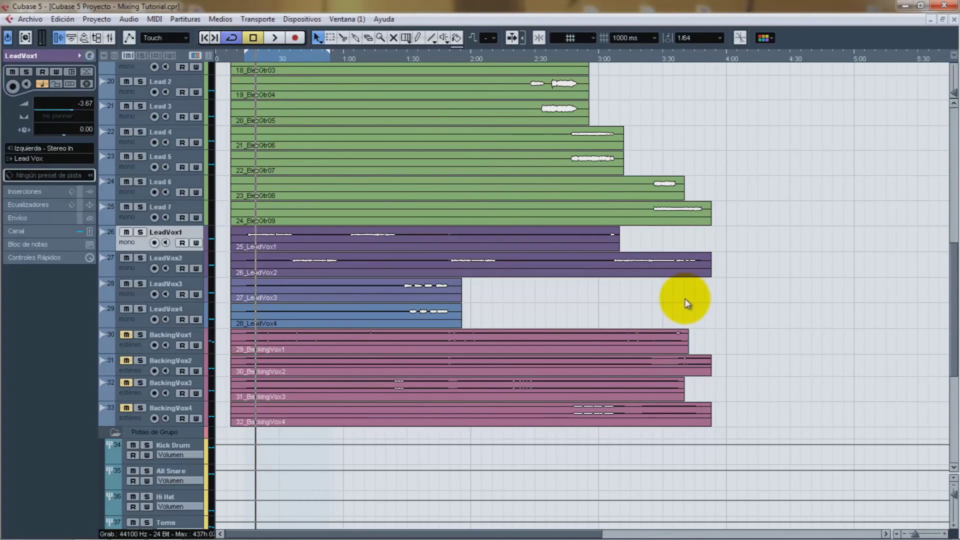
Open the Stereo Out compressor from the mixer and compare the playing mix with it bypassed and active.
key(F3)
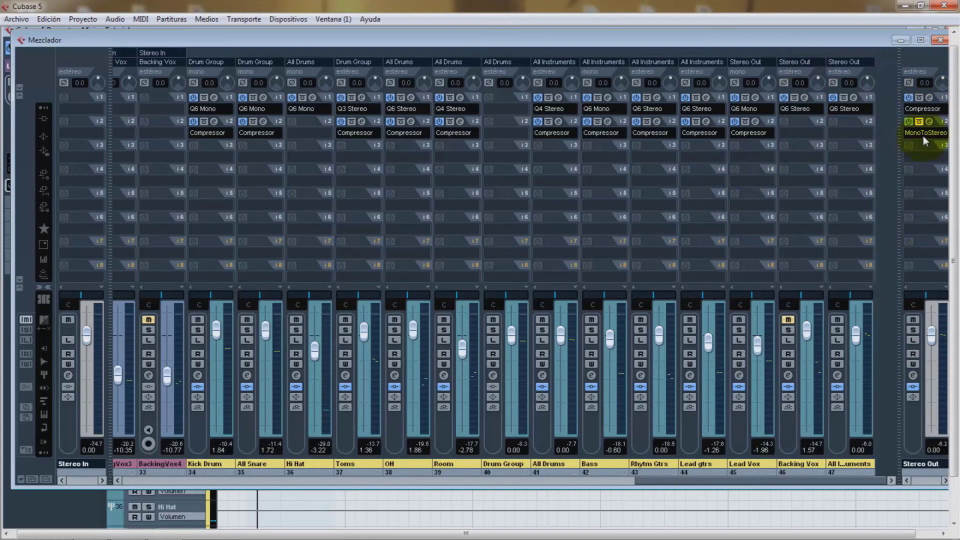
click(930, 97)
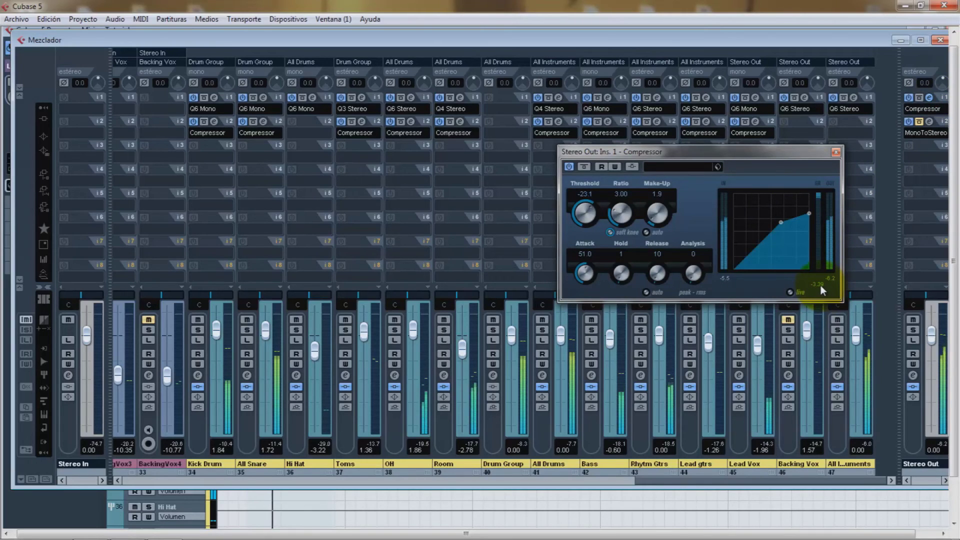
click(582, 167)
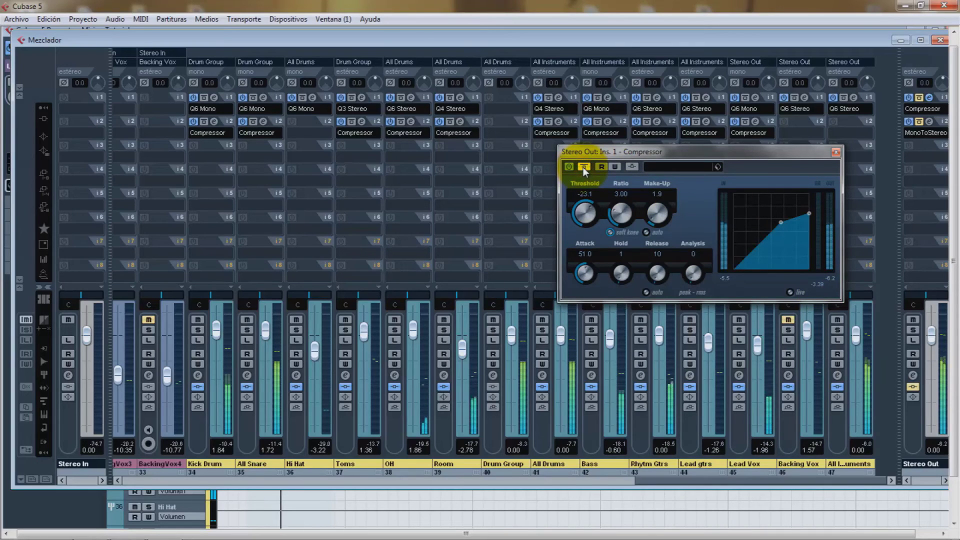
click(584, 167)
click(583, 167)
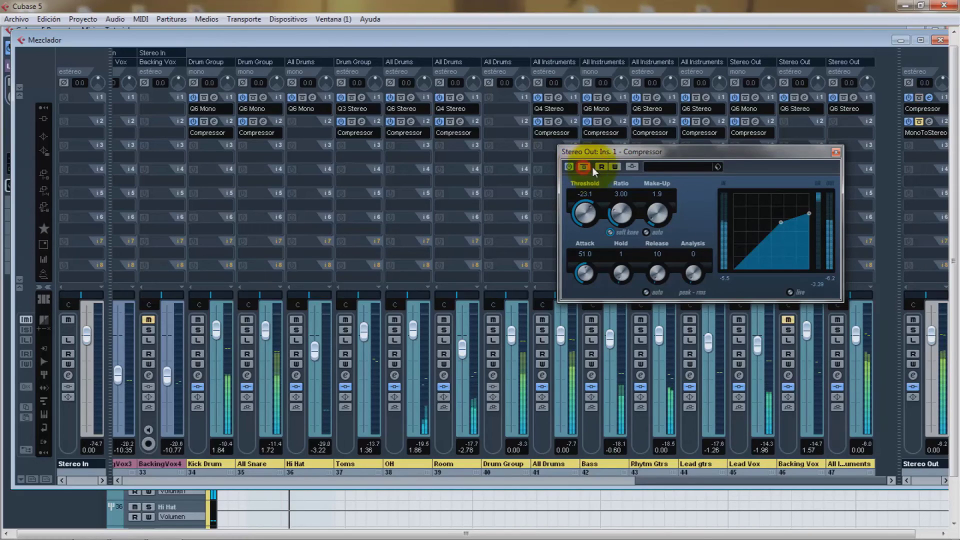
Set the Stereo Out compressor's make-up to 1.7, compare it with the bypassed sound, and close the compressor.
drag(650, 215, 650, 217)
click(585, 167)
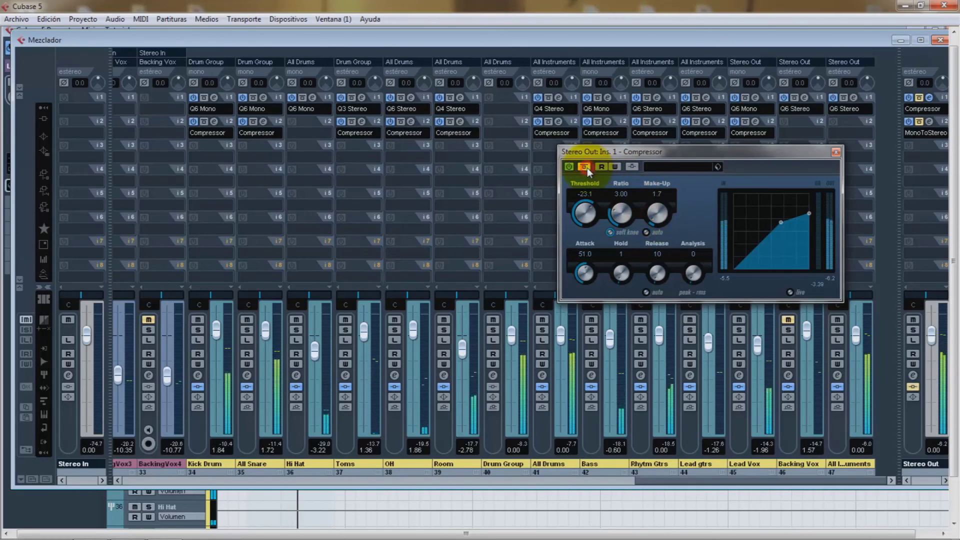
click(585, 167)
click(836, 152)
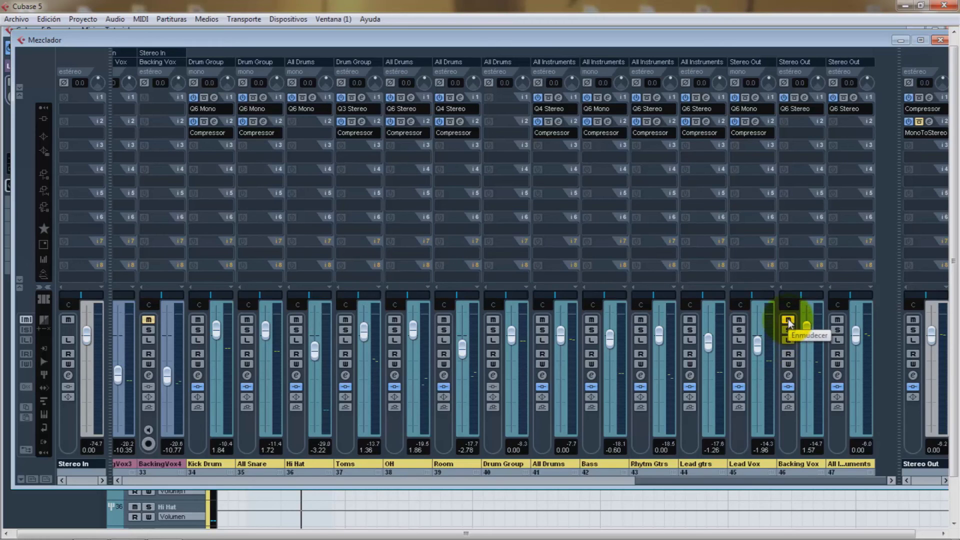
Unmute the backing vocals, close the mixer, and slightly increase the heights of the BackingVox1 and BackingVox2 tracks.
click(937, 40)
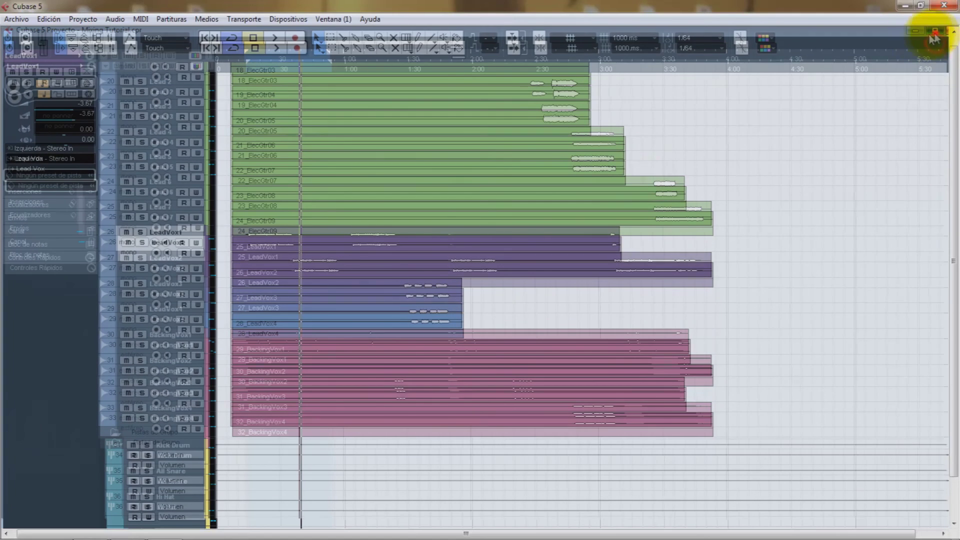
click(167, 336)
drag(164, 353, 182, 345)
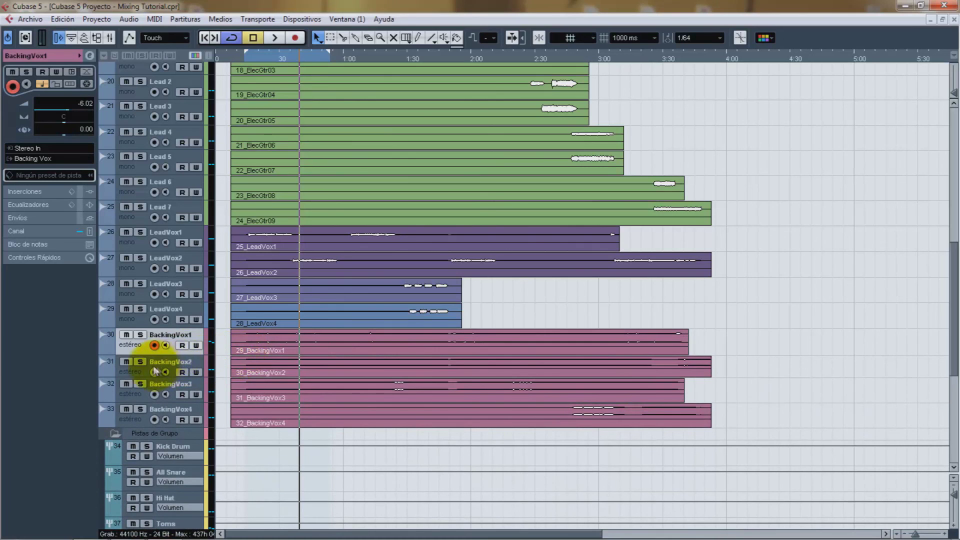
click(141, 371)
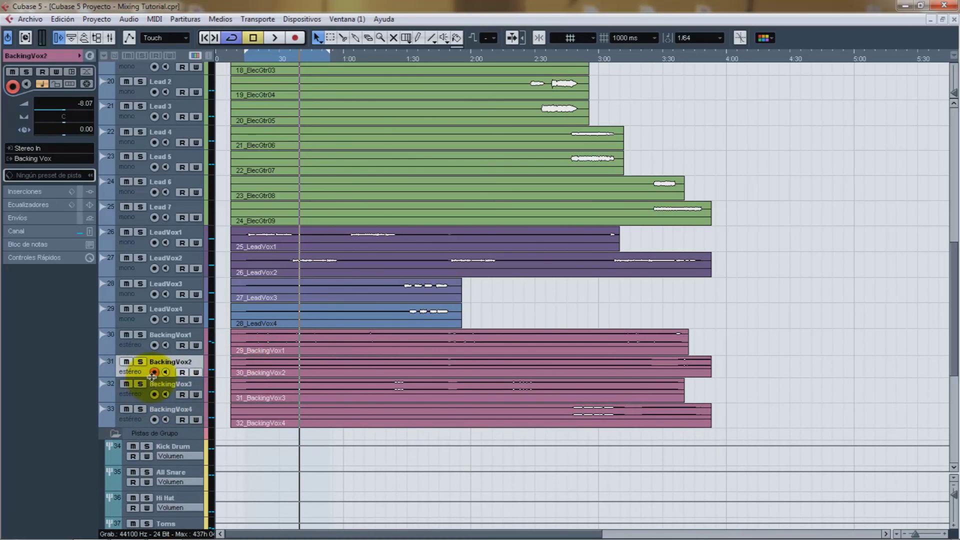
drag(153, 376, 154, 380)
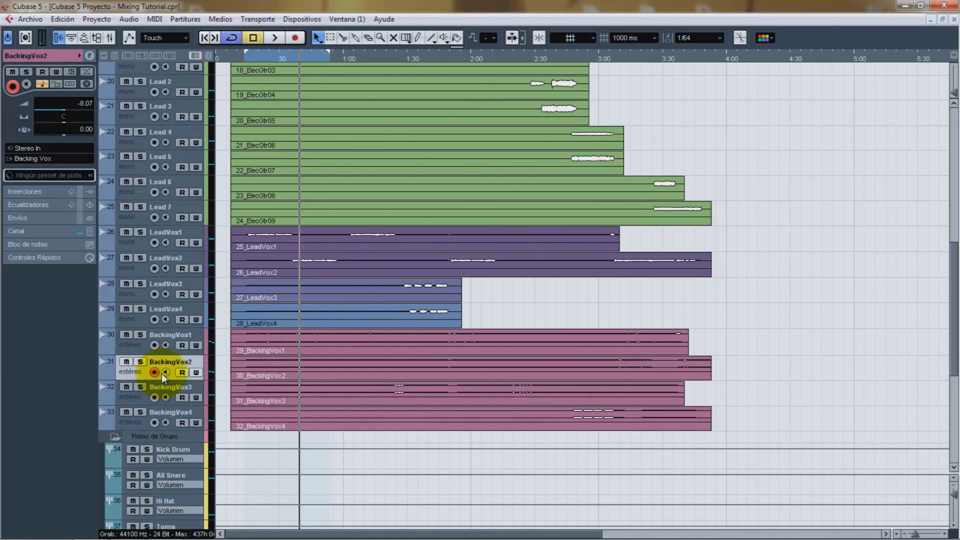